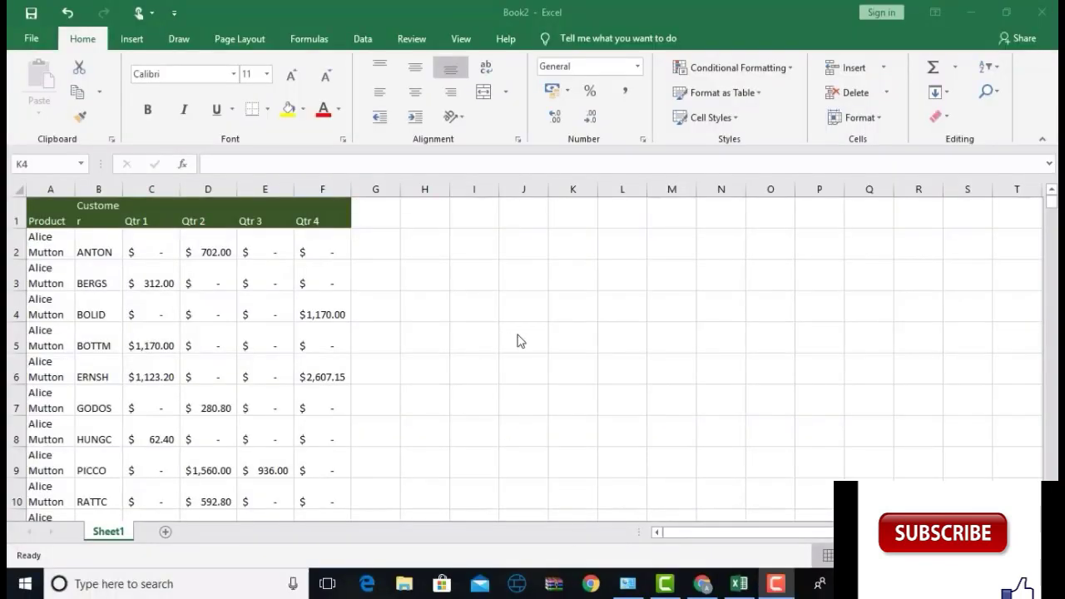
# Switch to Excel, then select and deselect columns F through H.
pyautogui.hotkey('alt', 'Tab')
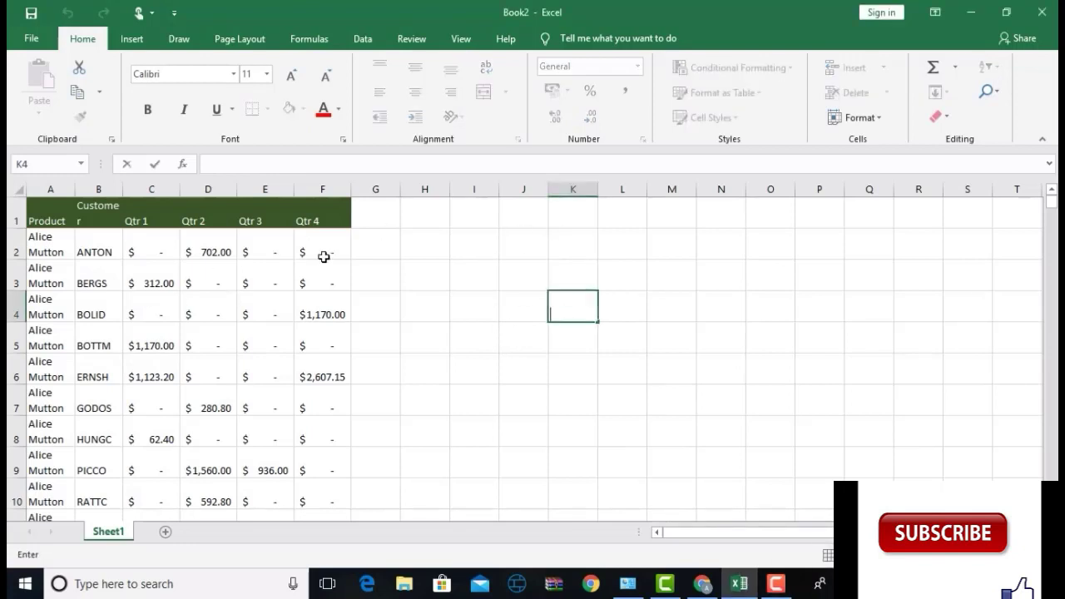
pyautogui.moveTo(349, 189); pyautogui.dragTo(416, 190)
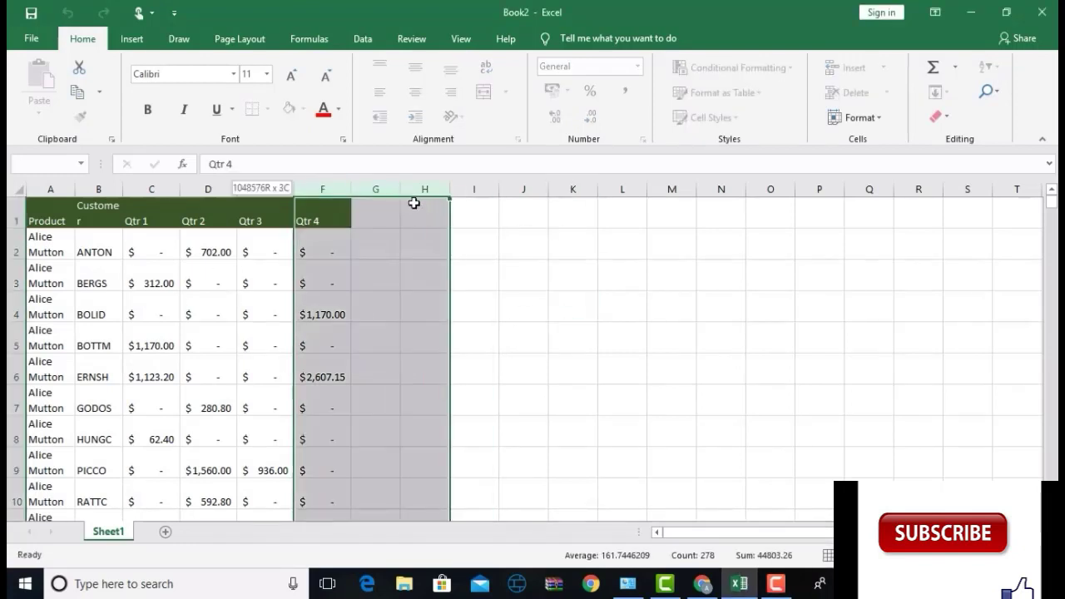
pyautogui.click(571, 348)
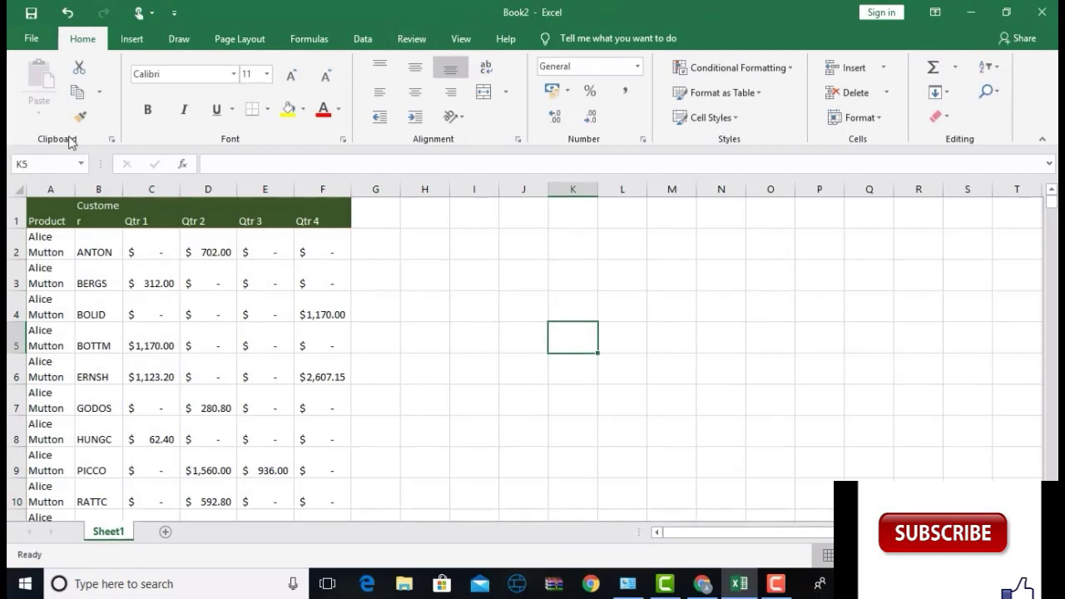
# Show Excel's Save options and highlight the 1-minute AutoRecover interval and the file location path.
pyautogui.click(28, 38)
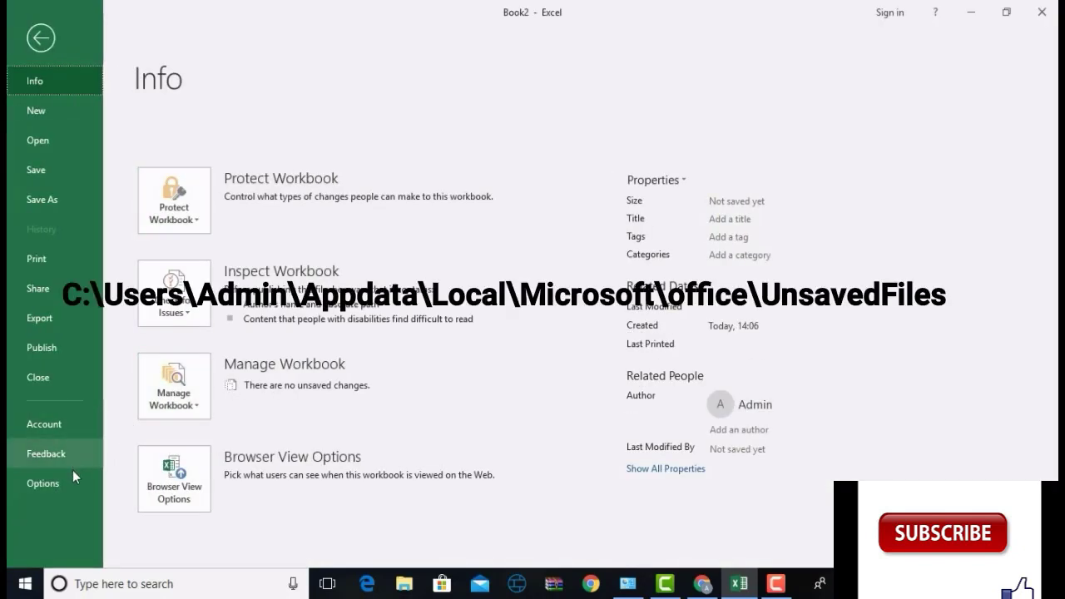
pyautogui.click(73, 472)
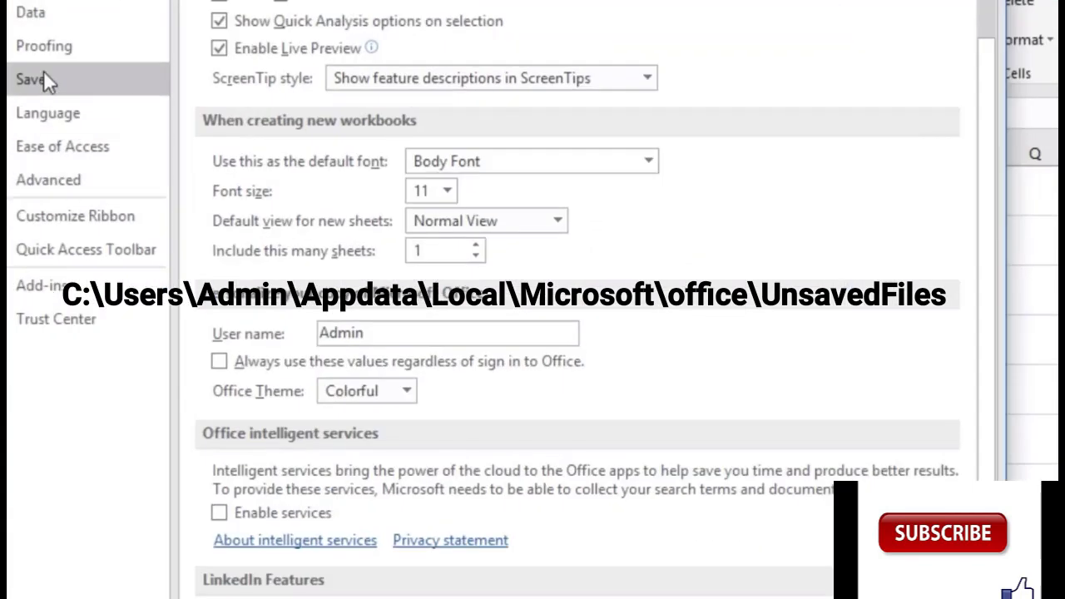
pyautogui.click(45, 77)
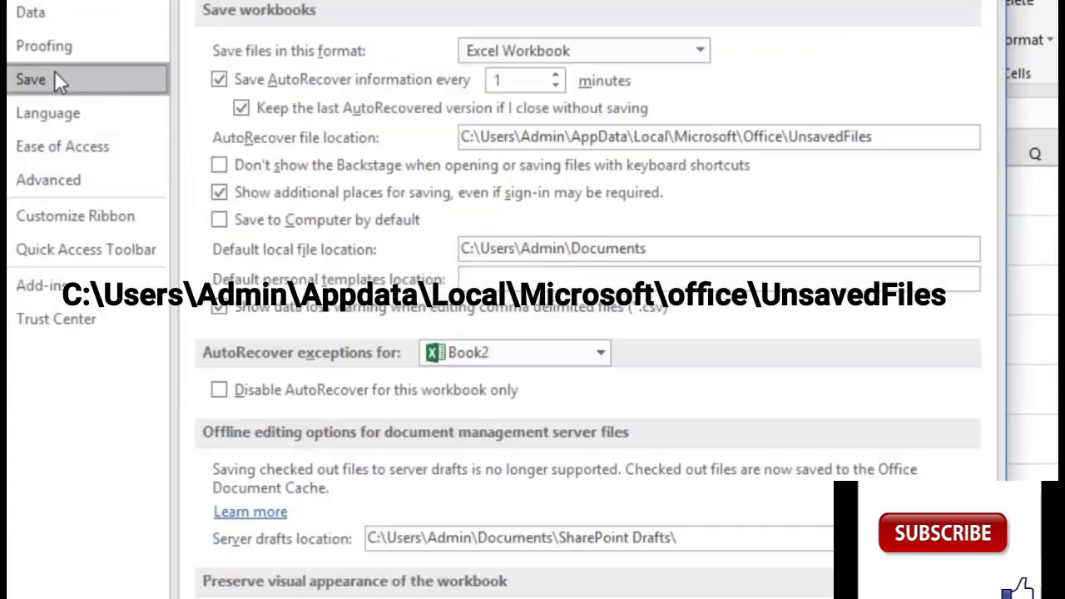
pyautogui.doubleClick(513, 80)
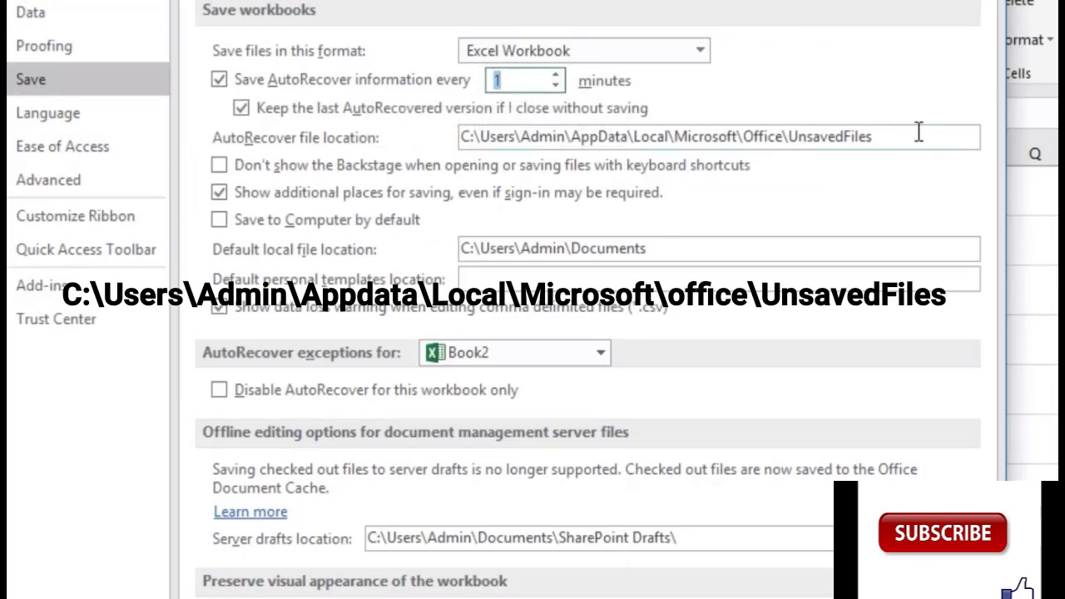
pyautogui.moveTo(915, 136); pyautogui.dragTo(674, 137)
pyautogui.moveTo(607, 123); pyautogui.dragTo(463, 132)
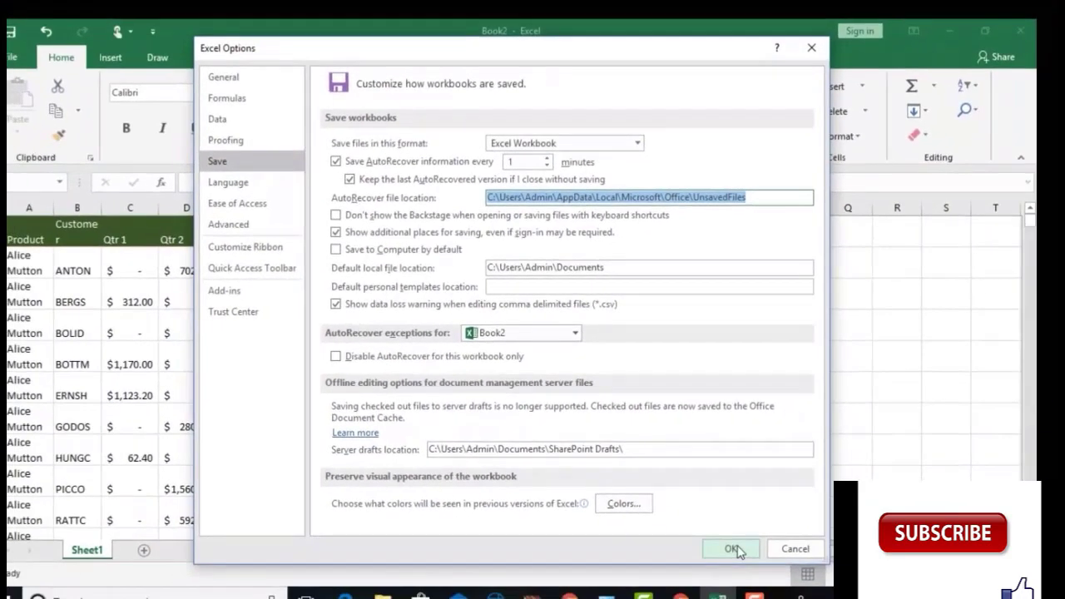
# Close Excel Options and the Open dialog, then quit Excel without saving Book2.
pyautogui.click(737, 550)
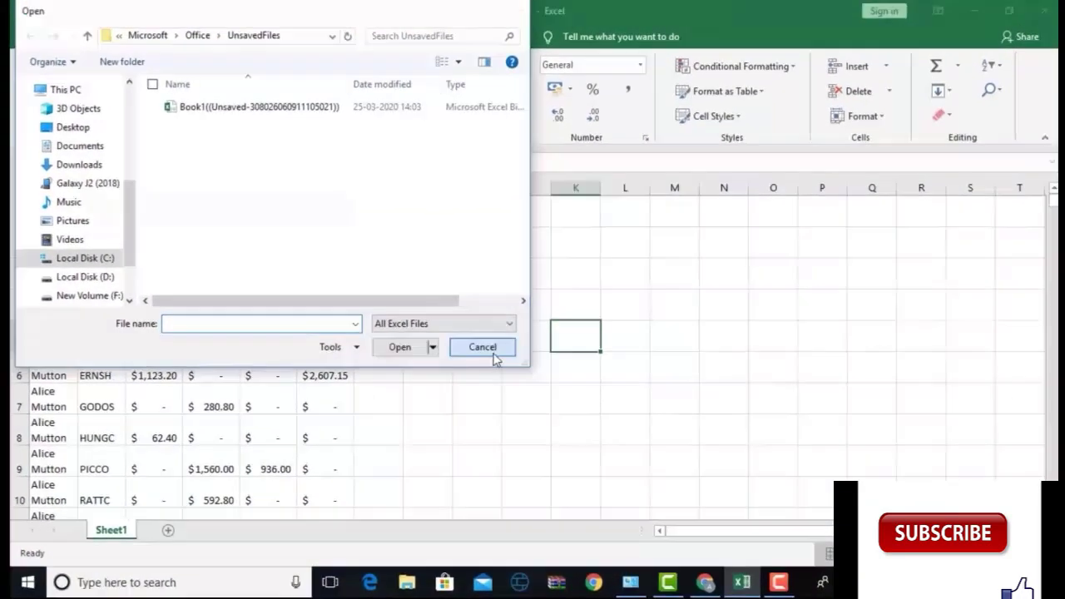
pyautogui.click(481, 348)
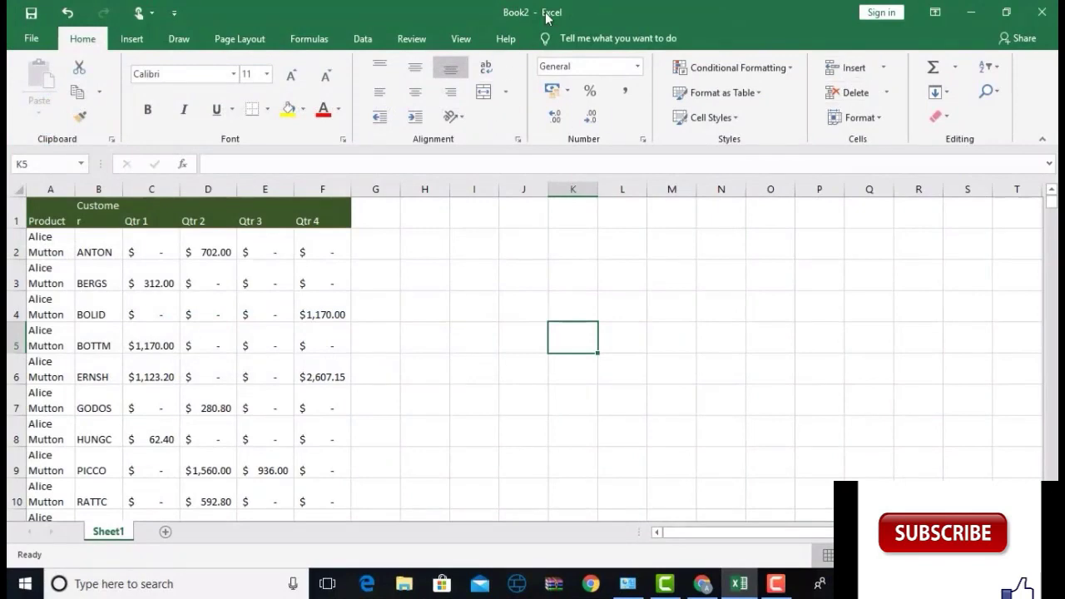
pyautogui.click(1041, 11)
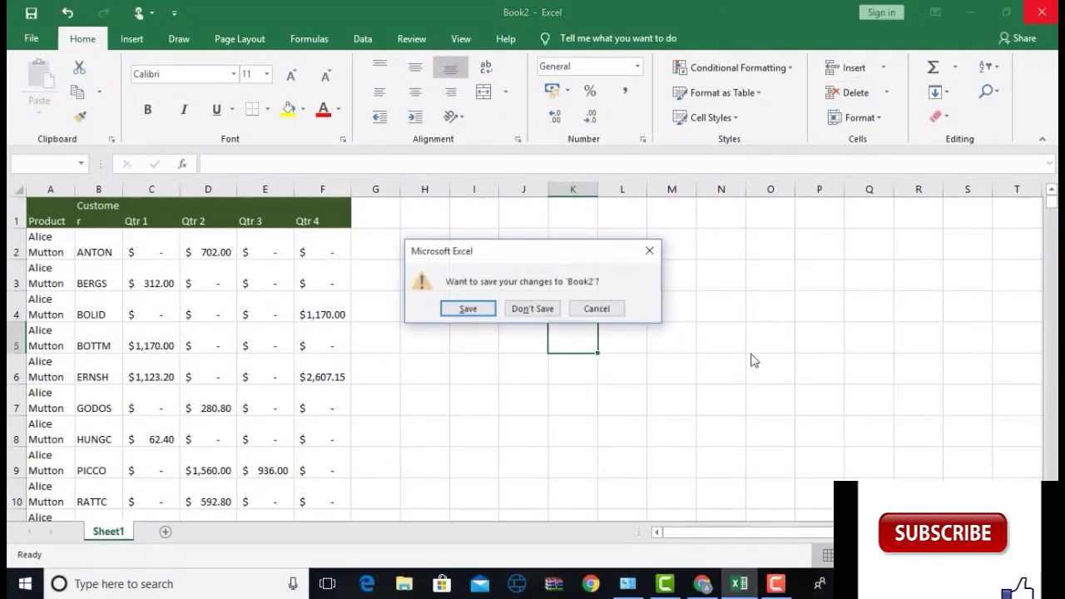
pyautogui.click(534, 309)
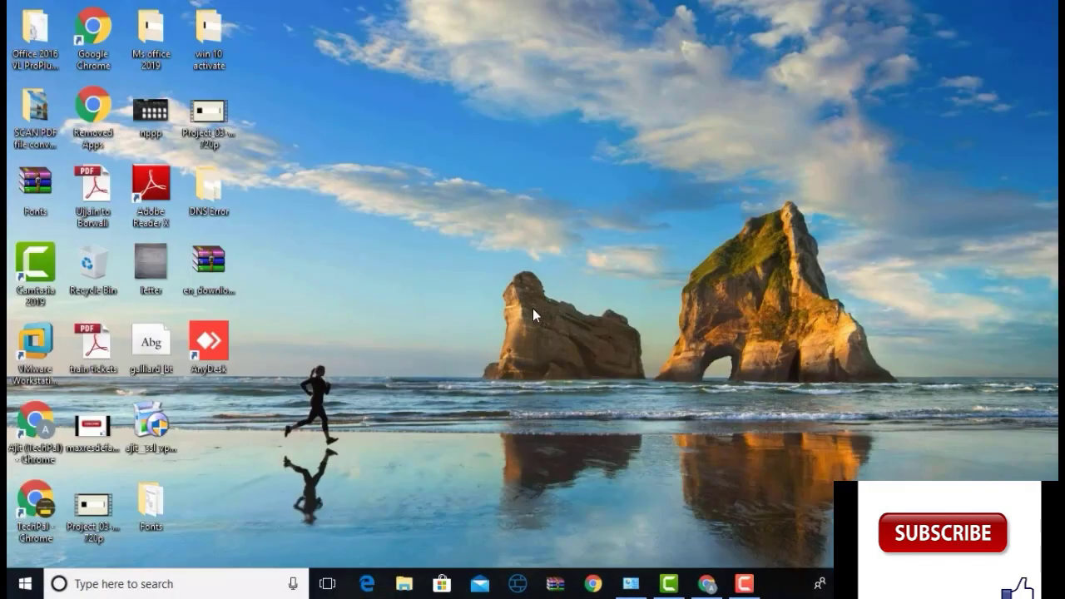
# Launch Excel from Windows search and start a new blank workbook, Book1.
pyautogui.click(160, 584)
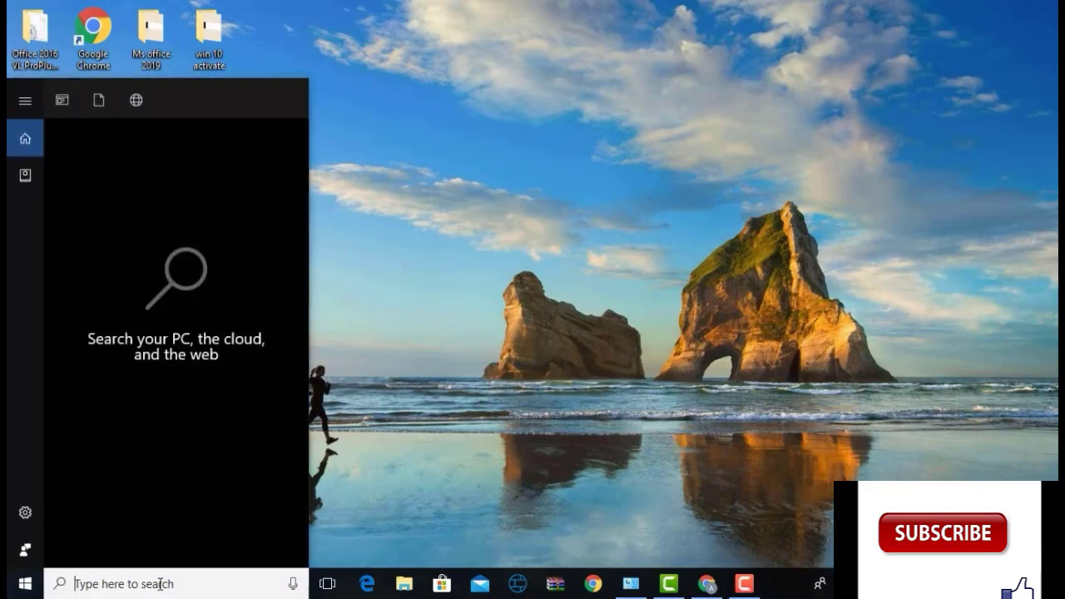
pyautogui.write('e')
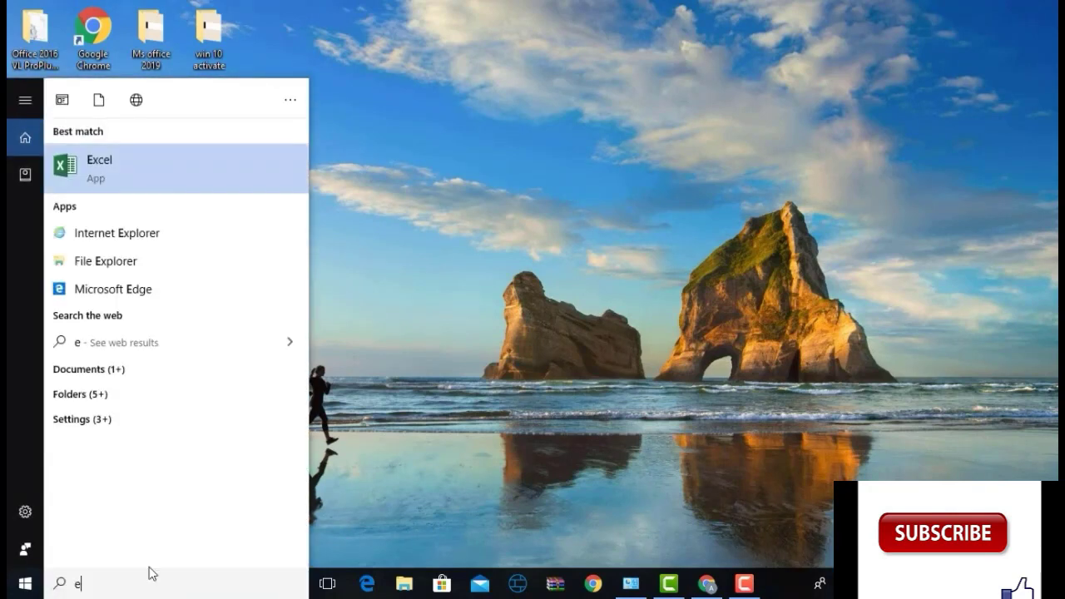
pyautogui.click(143, 178)
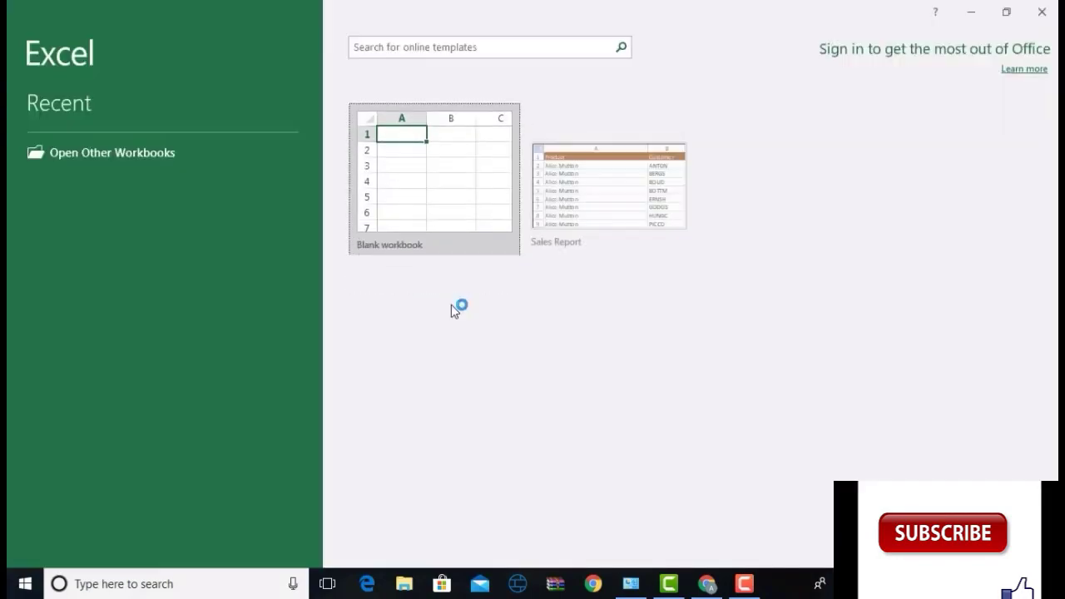
pyautogui.click(456, 210)
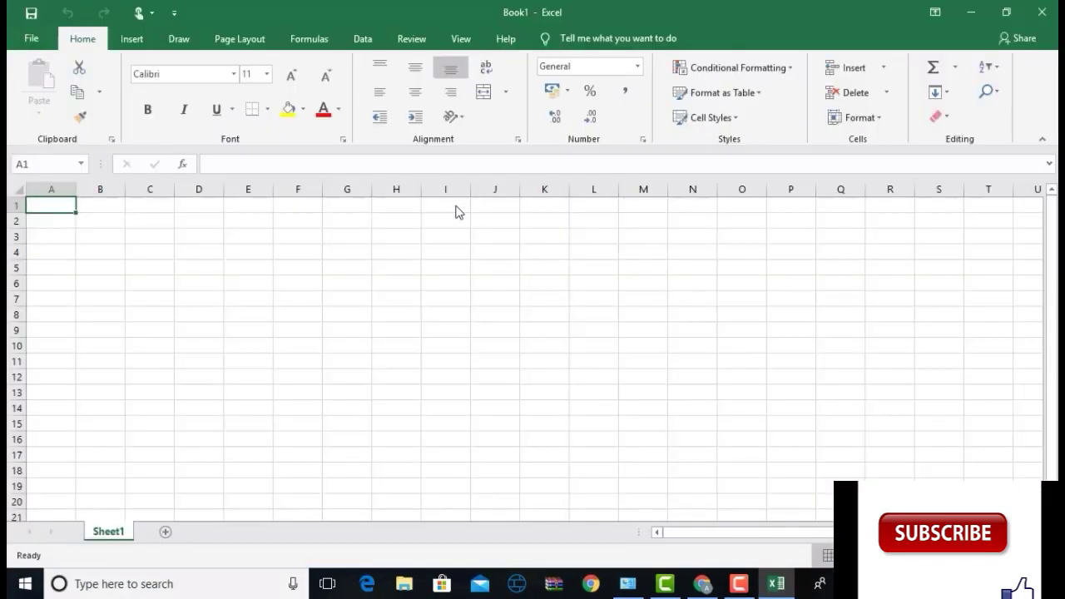
# Open the unsaved Book1 file through Recover Unsaved Workbooks.
pyautogui.click(25, 39)
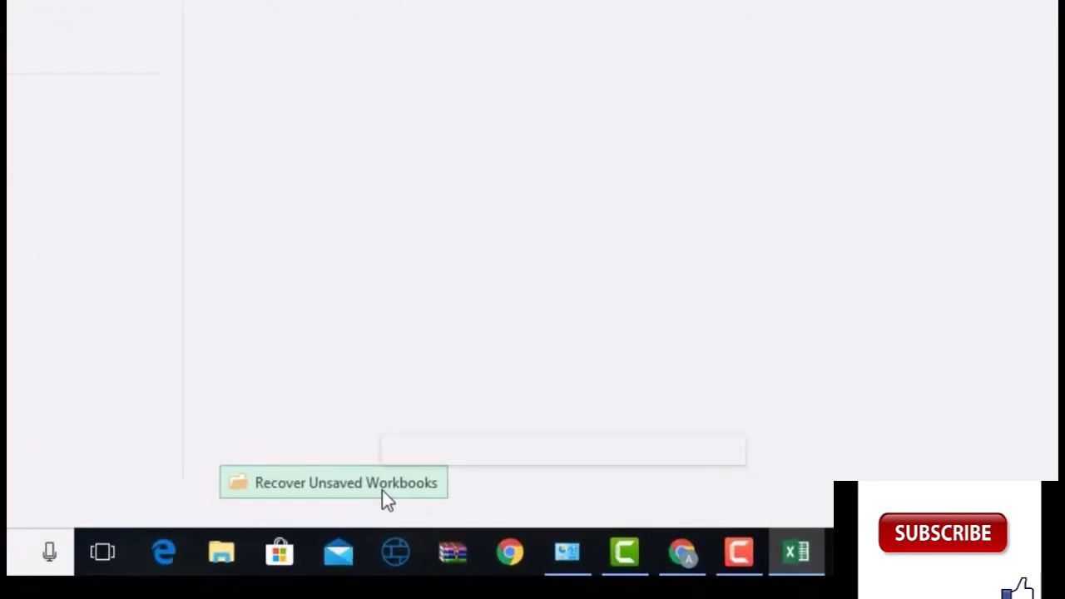
pyautogui.click(382, 490)
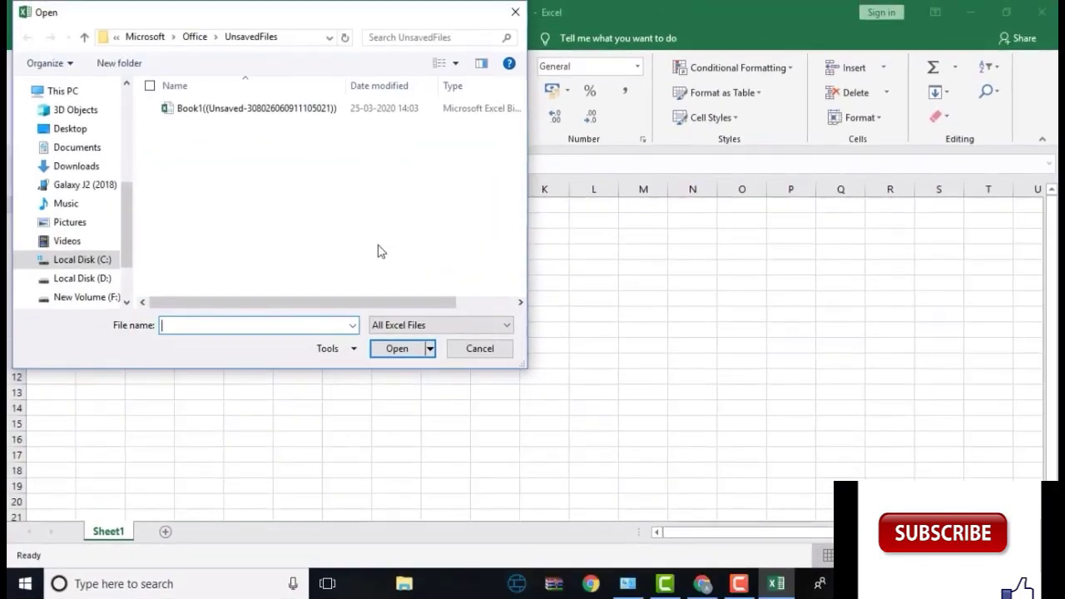
pyautogui.click(286, 114)
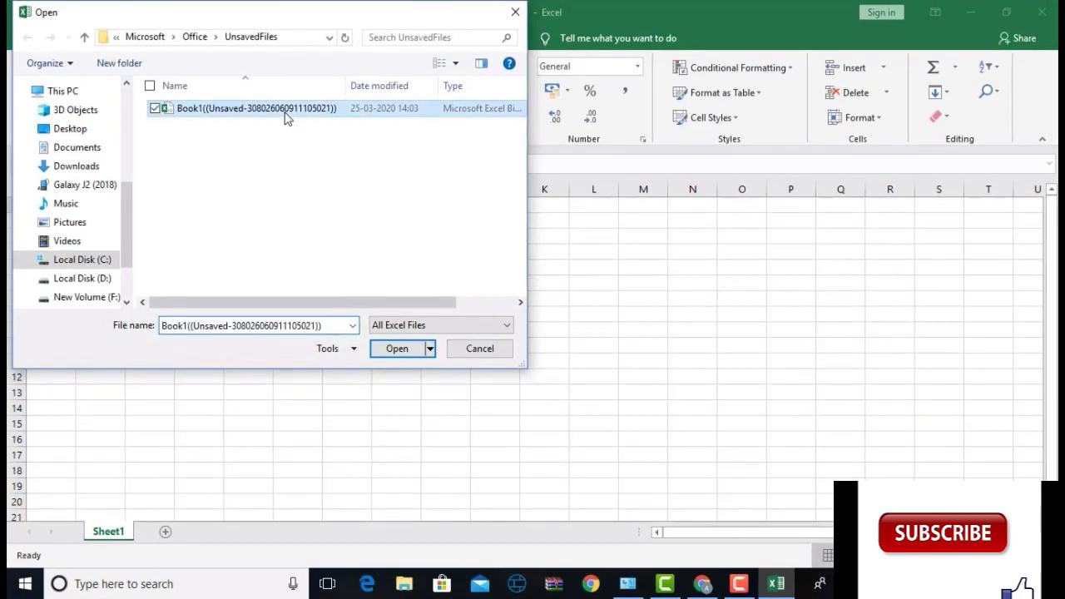
pyautogui.click(415, 354)
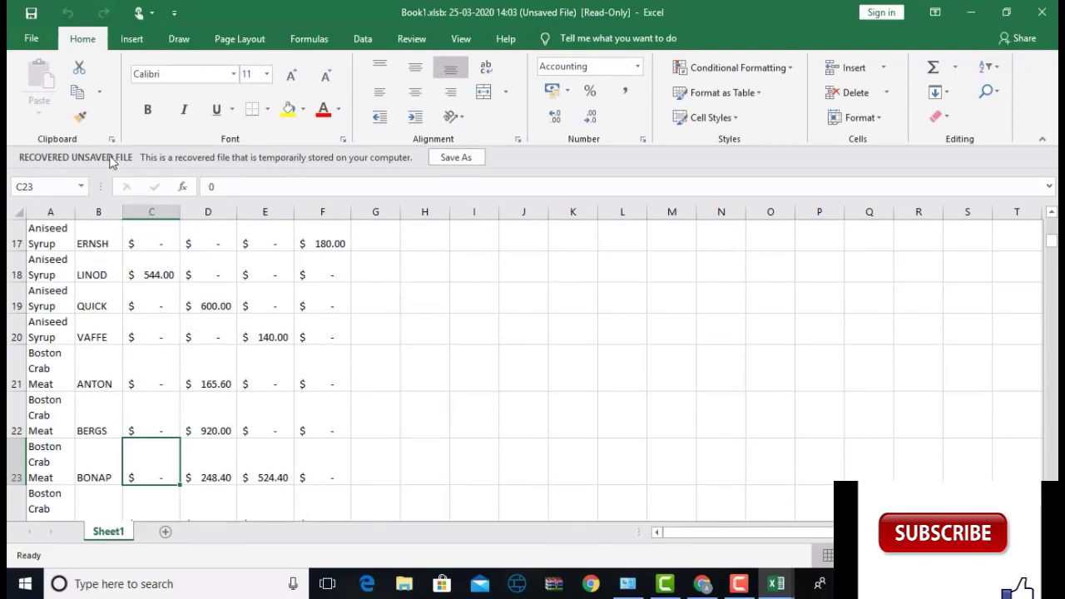
# Save the recovered workbook to the Desktop as 'Sales Report'.
pyautogui.click(455, 158)
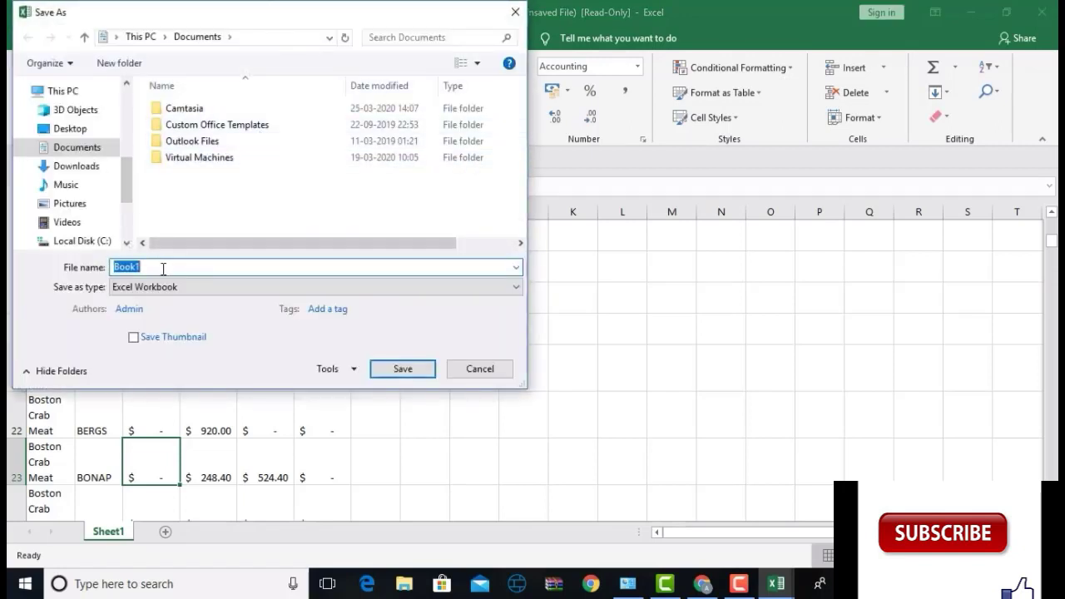
pyautogui.write('S')
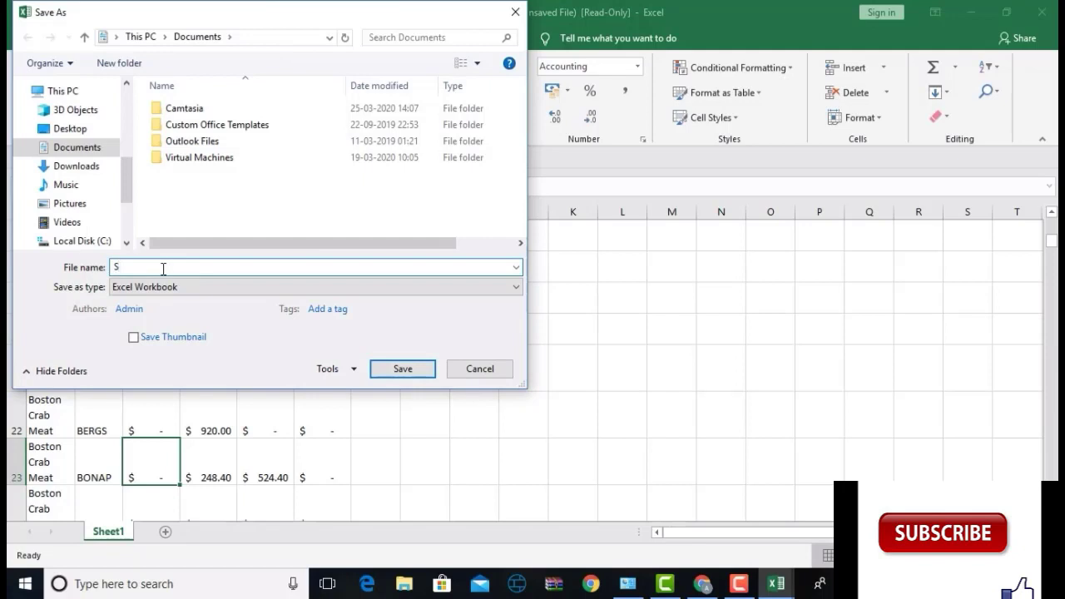
pyautogui.write('ales Report')
pyautogui.click(79, 132)
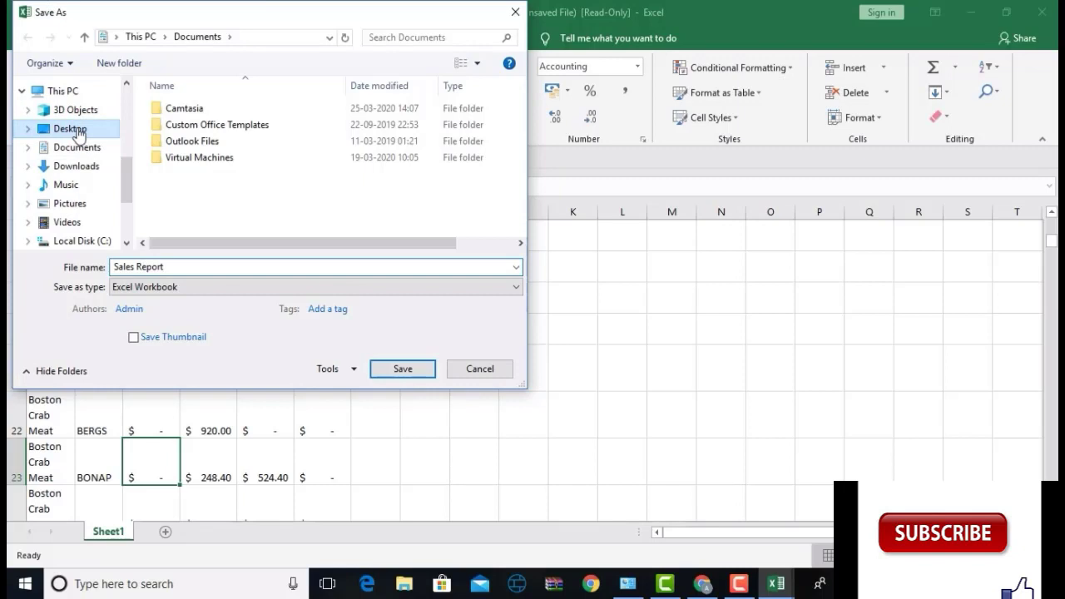
pyautogui.click(432, 370)
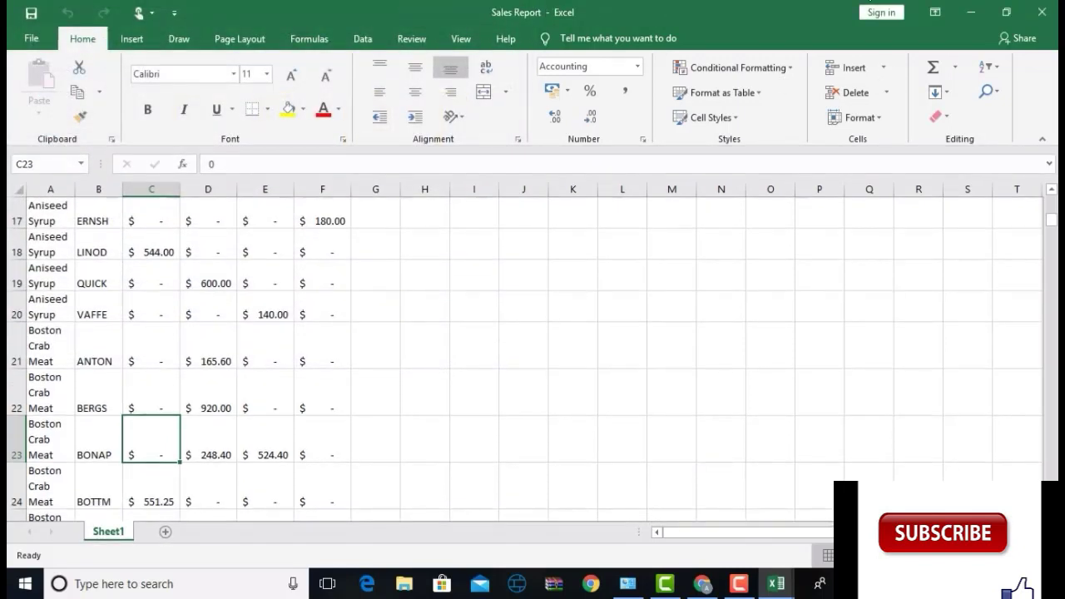
# Close Excel and reopen Sales Report from the desktop to confirm its sales data.
pyautogui.click(1047, 20)
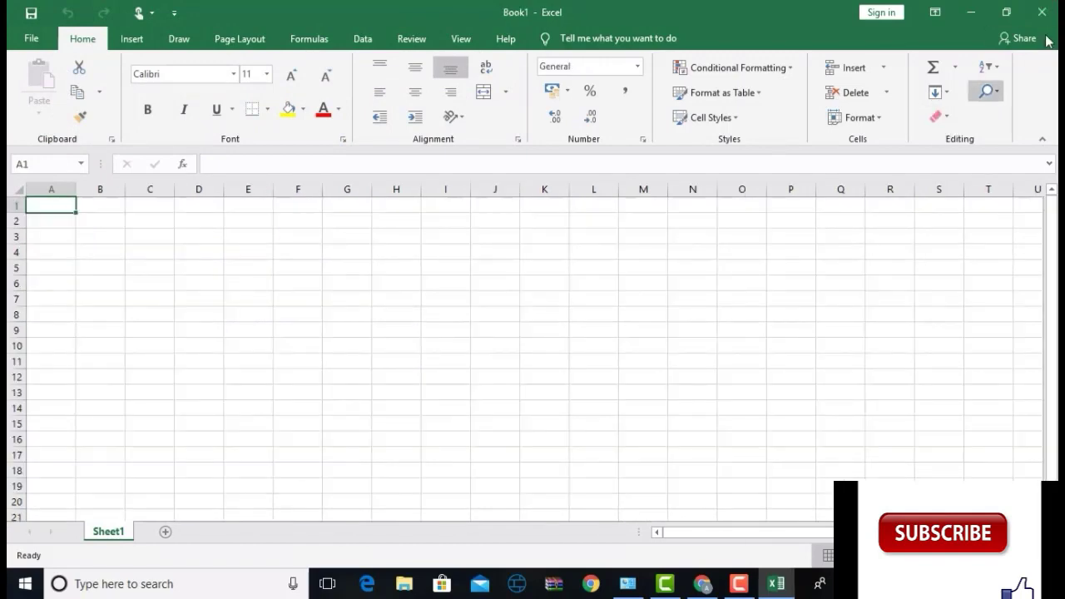
pyautogui.click(1051, 18)
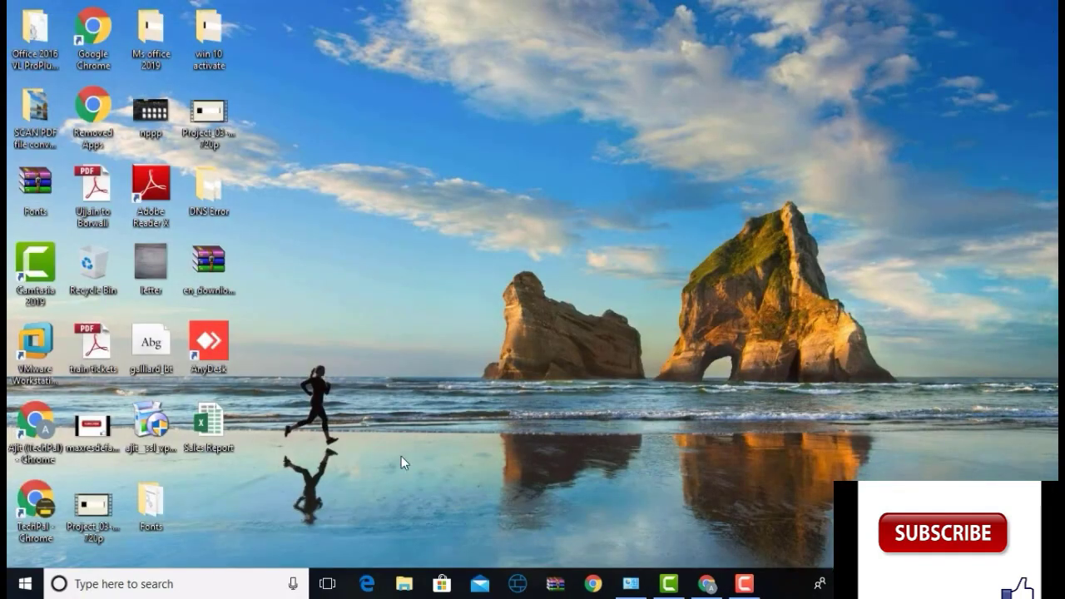
pyautogui.doubleClick(197, 427)
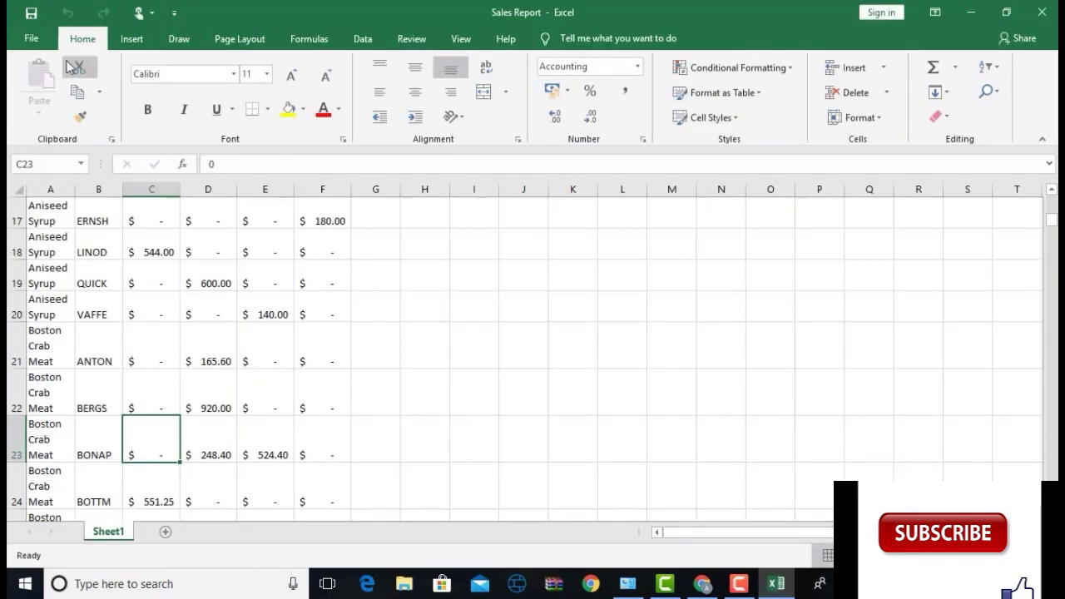
pyautogui.click(1043, 12)
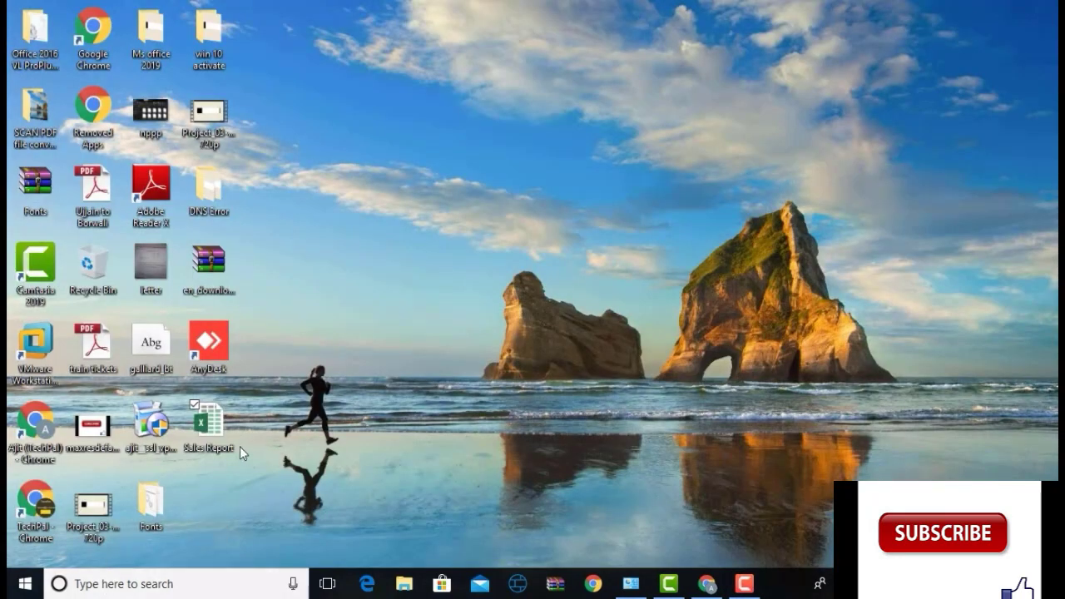
pyautogui.doubleClick(213, 443)
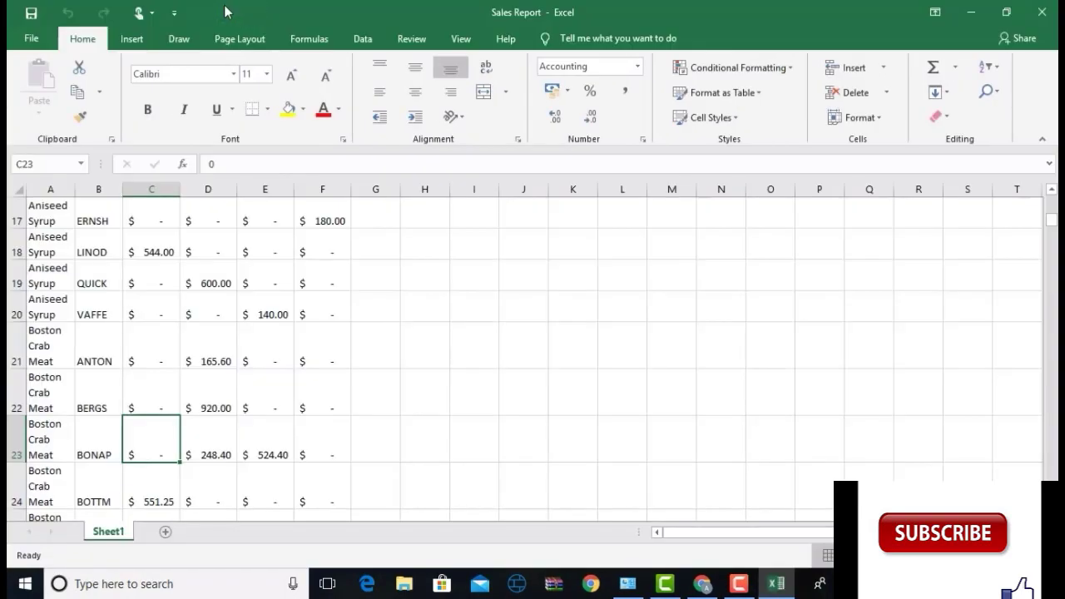
# Copy the AutoRecover file location path from Excel's Save options, then bring up Windows search.
pyautogui.click(25, 42)
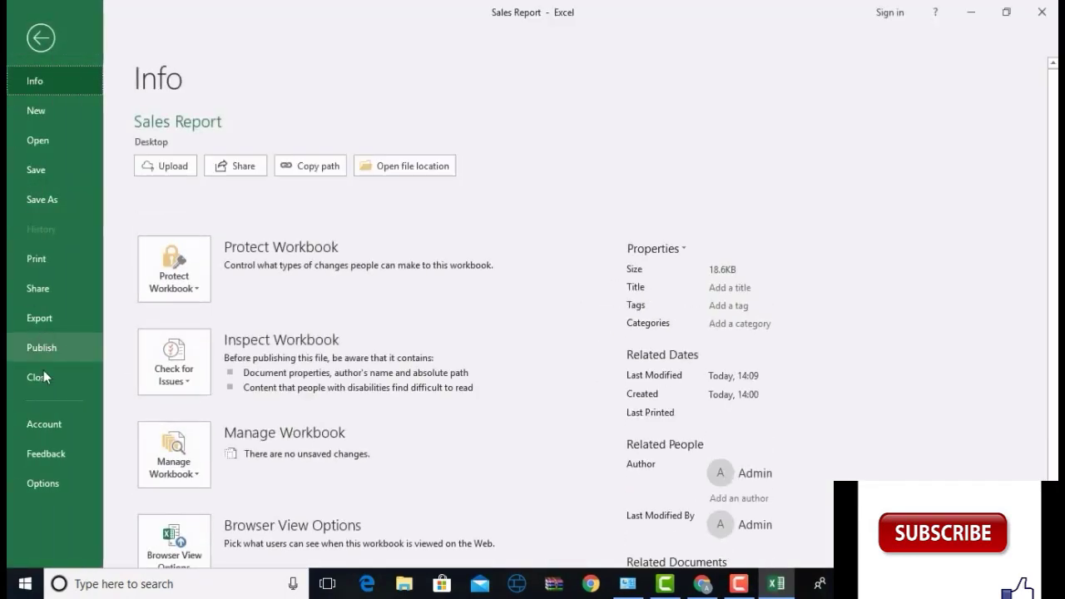
pyautogui.click(40, 484)
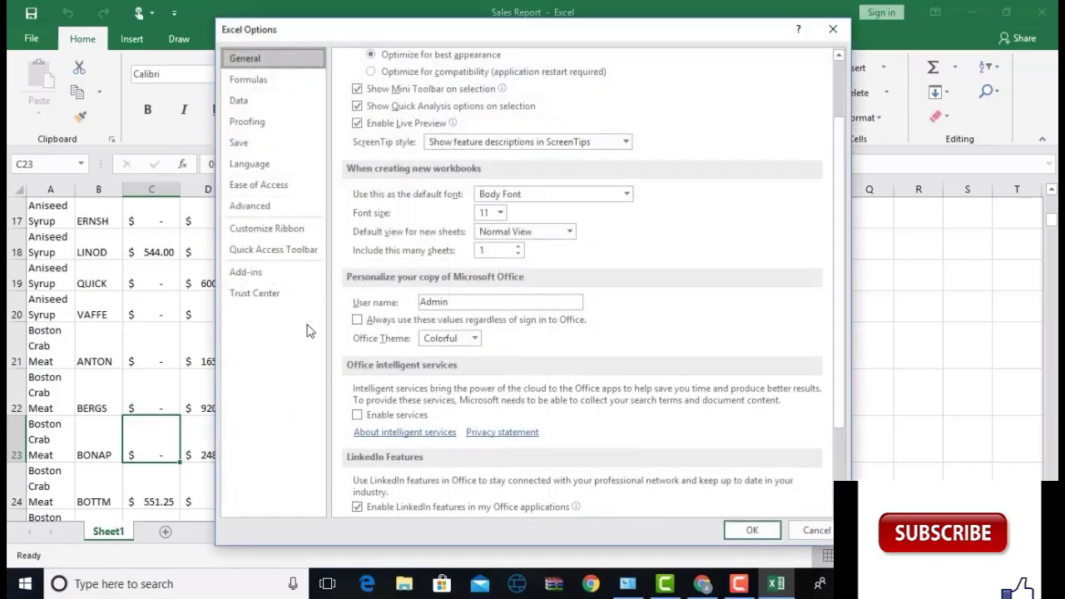
pyautogui.click(266, 148)
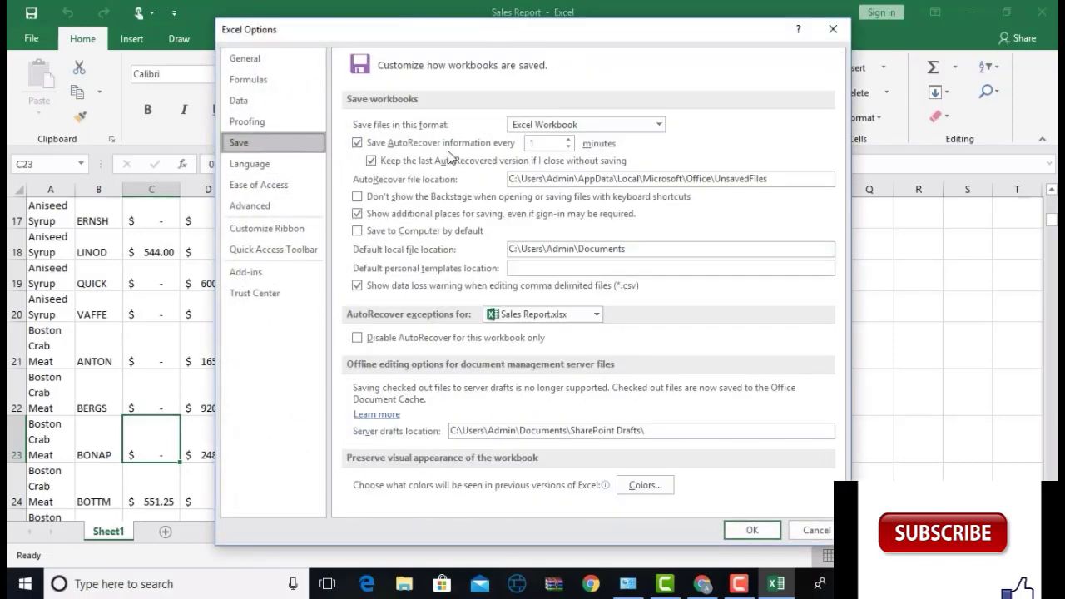
pyautogui.doubleClick(787, 182)
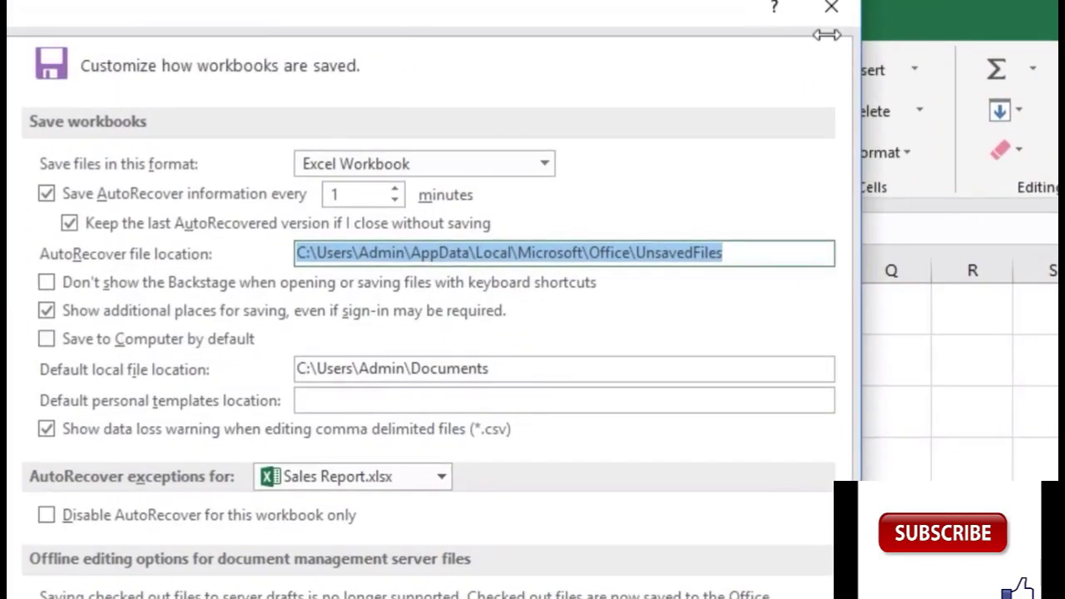
pyautogui.rightClick(582, 261)
pyautogui.click(528, 310)
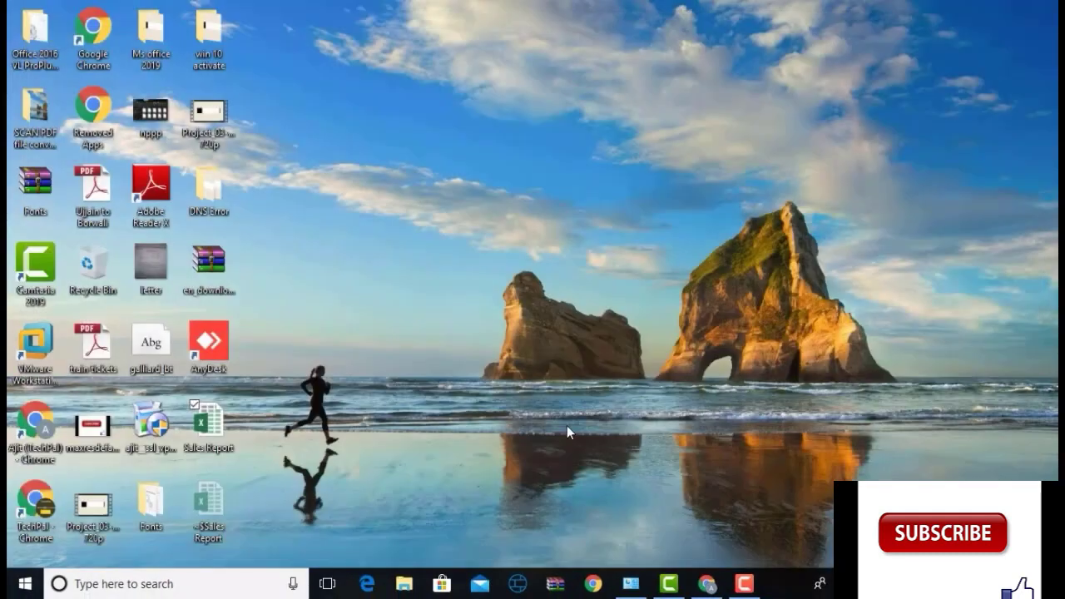
pyautogui.click(192, 591)
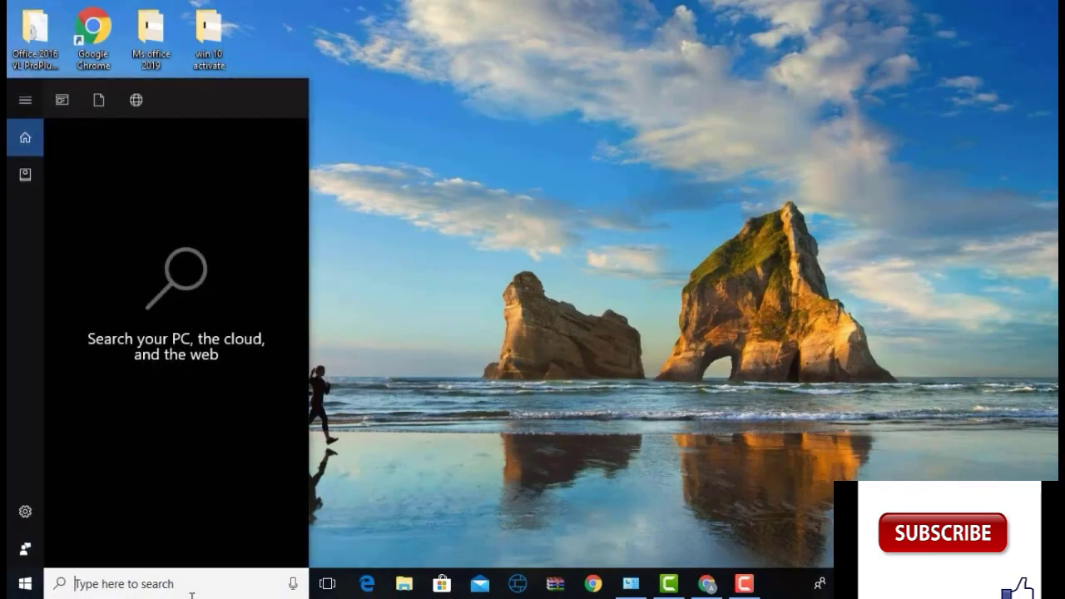
# Search for 'word' and launch Microsoft Word.
pyautogui.write('word')
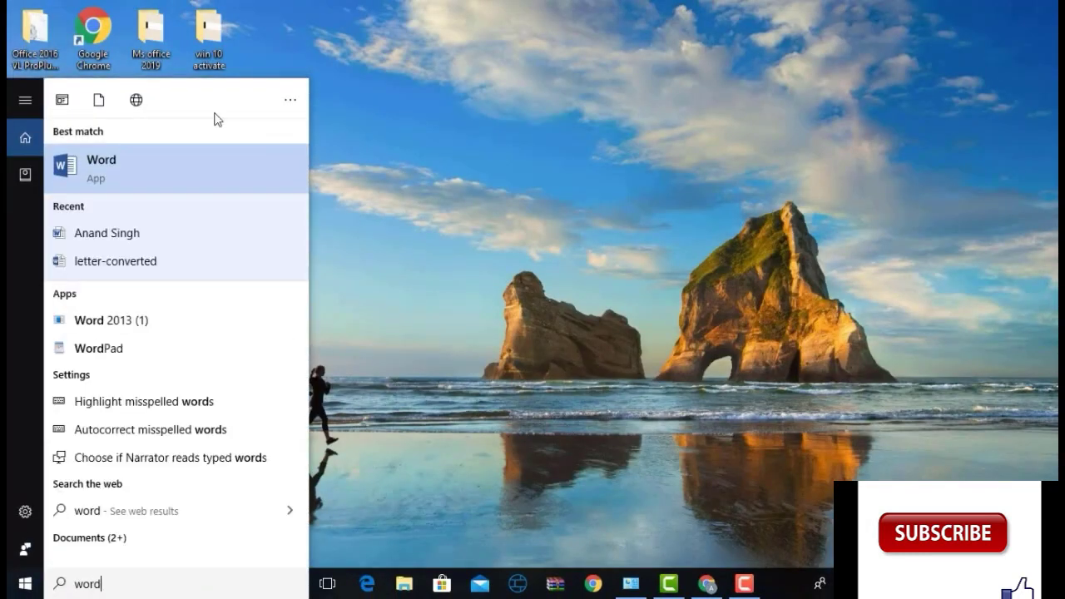
pyautogui.click(155, 191)
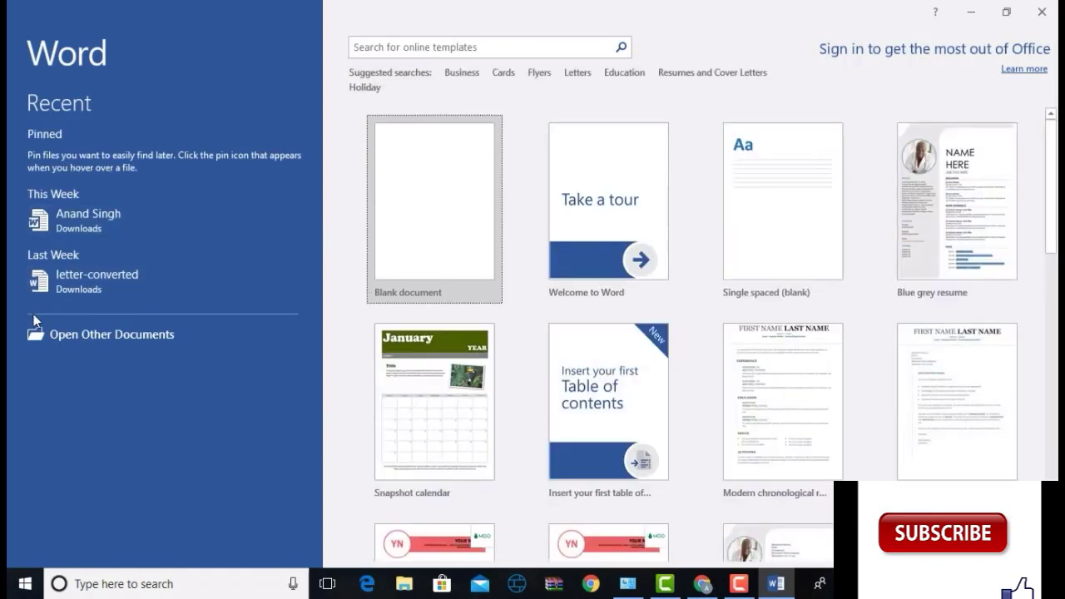
# Open the recent letter-converted document and scroll through its notice.
pyautogui.click(92, 285)
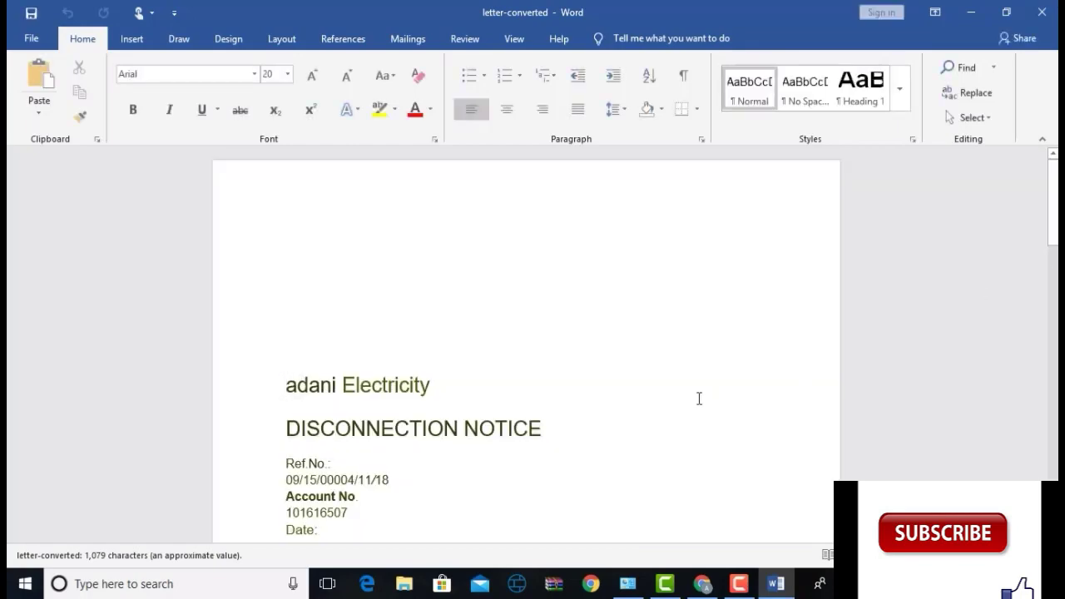
pyautogui.scroll(-8, 391, 250)
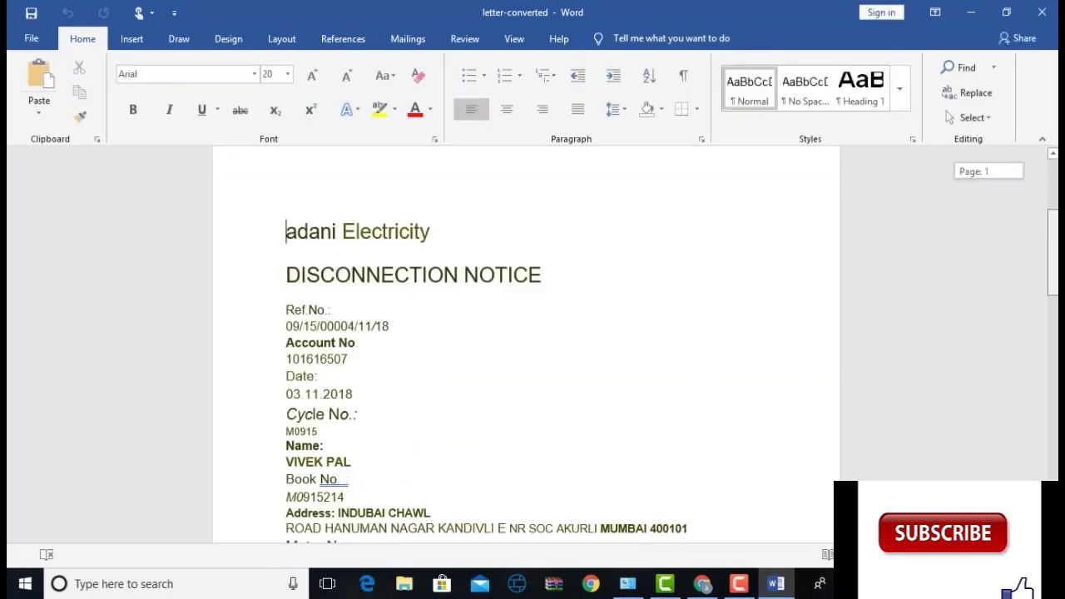
pyautogui.scroll(6, 391, 250)
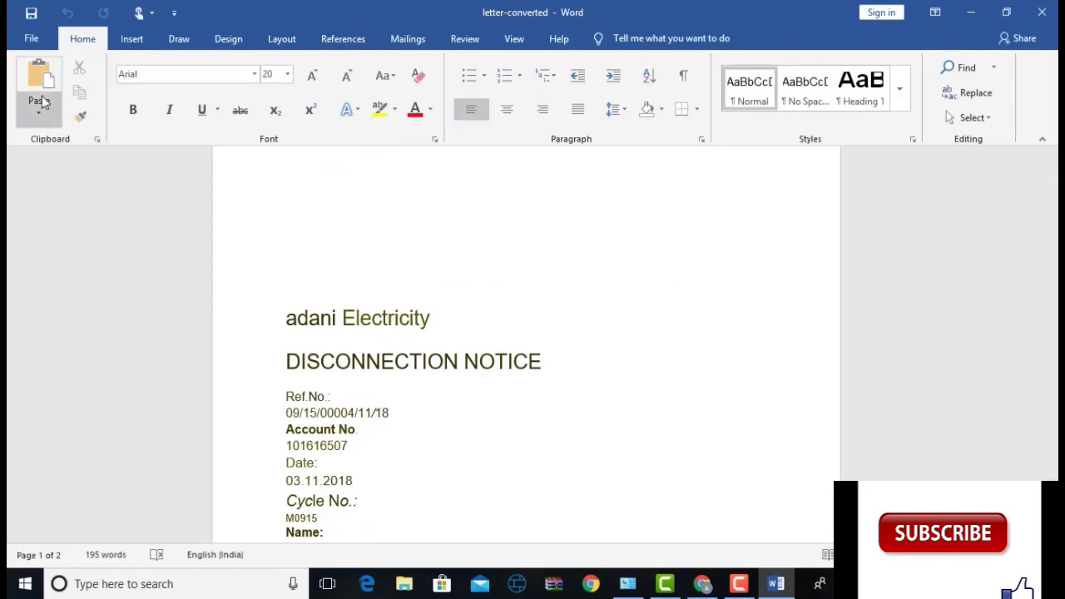
# In Word's Save options, change the 10-minute AutoRecover interval and paste the UnsavedFiles path as location.
pyautogui.click(41, 42)
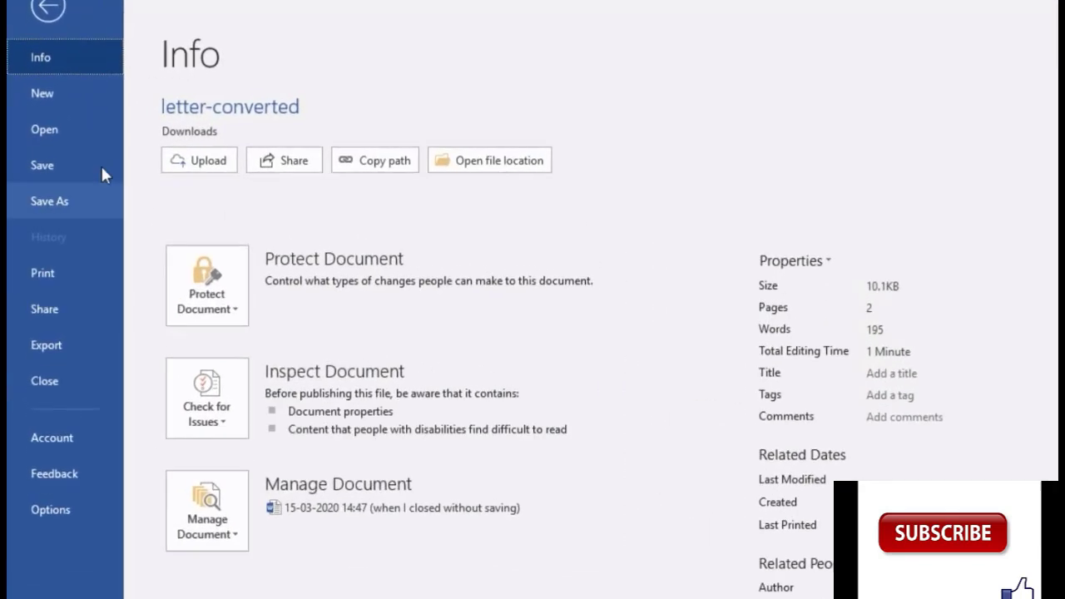
pyautogui.click(74, 200)
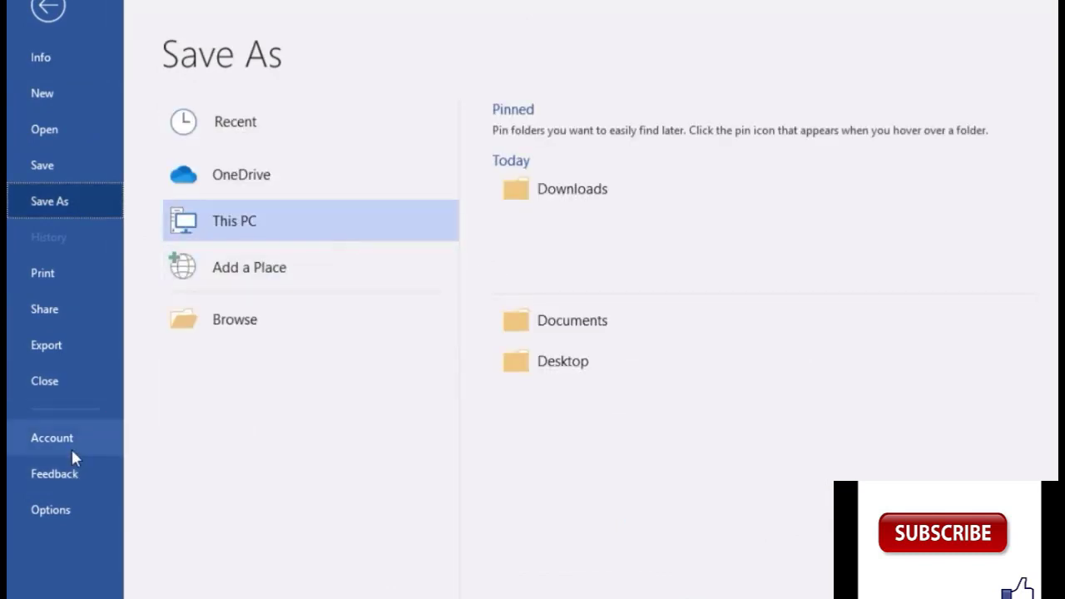
pyautogui.press('Escape')
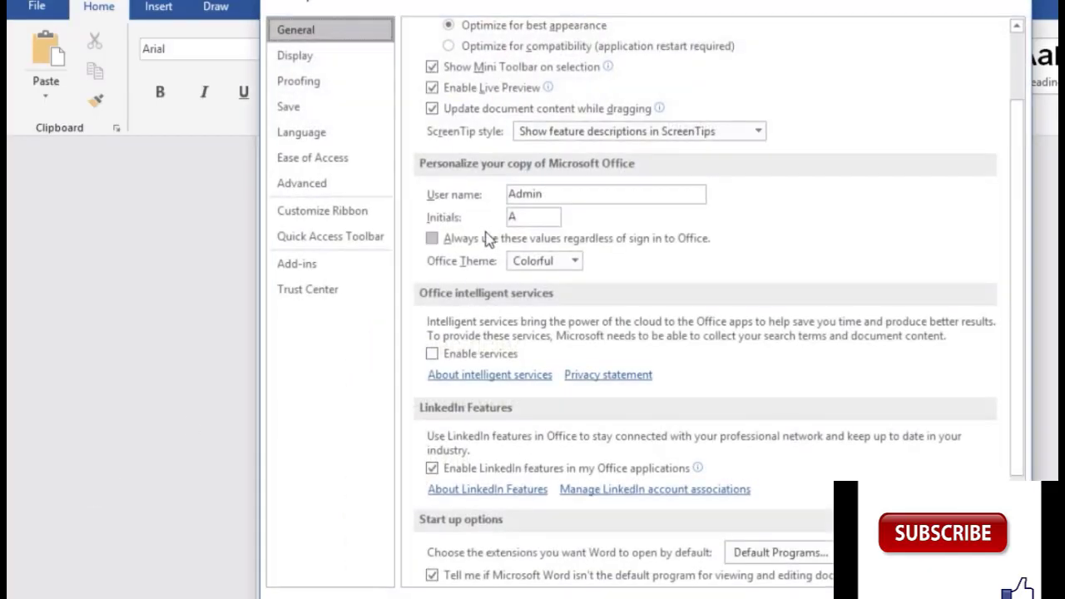
pyautogui.click(329, 114)
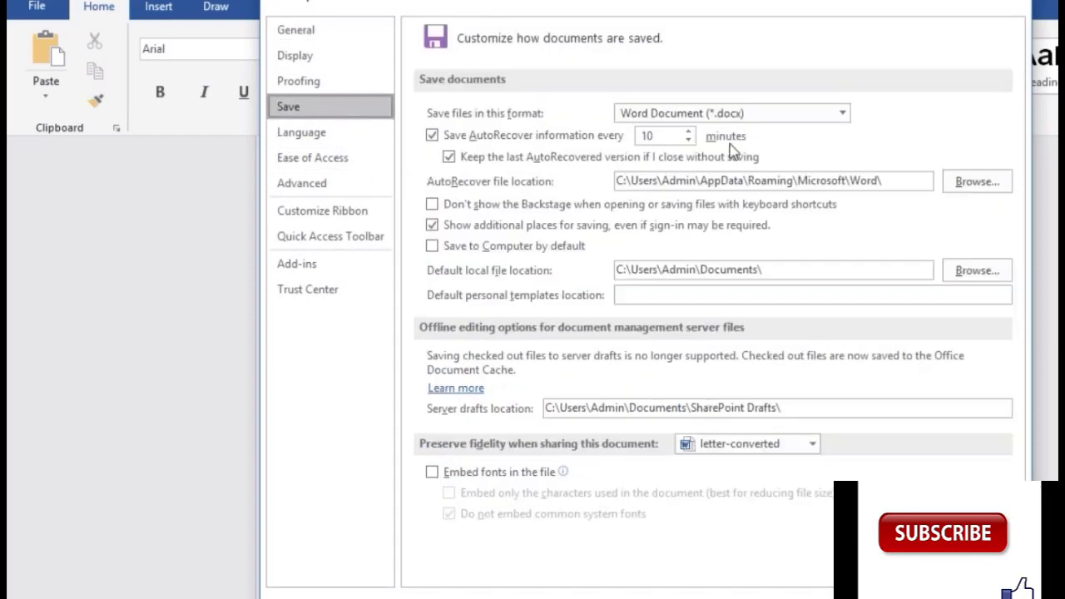
pyautogui.moveTo(671, 135); pyautogui.dragTo(582, 137)
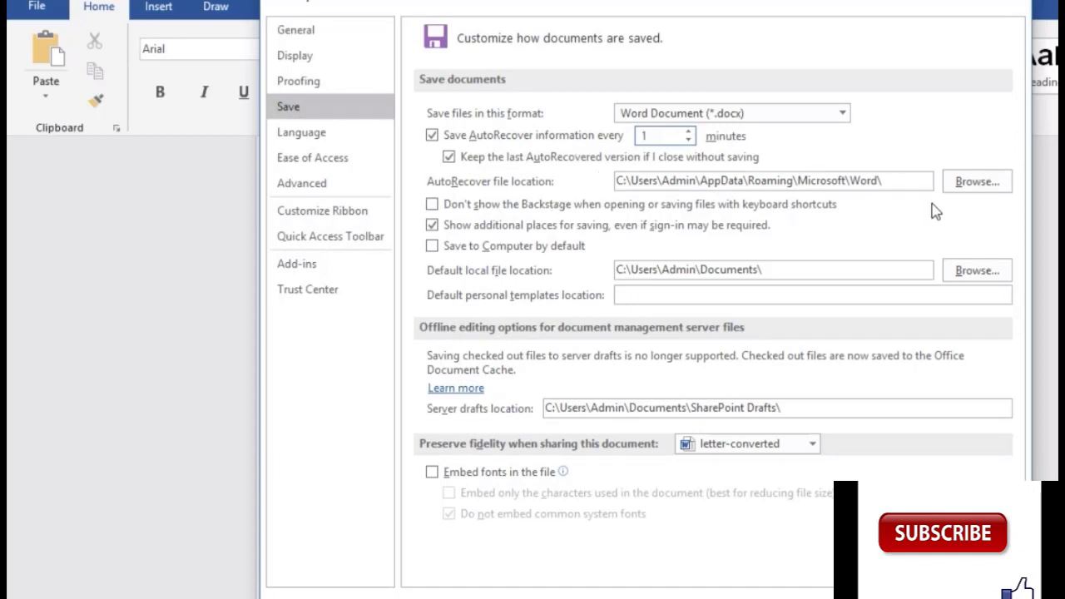
pyautogui.moveTo(907, 188); pyautogui.dragTo(511, 212)
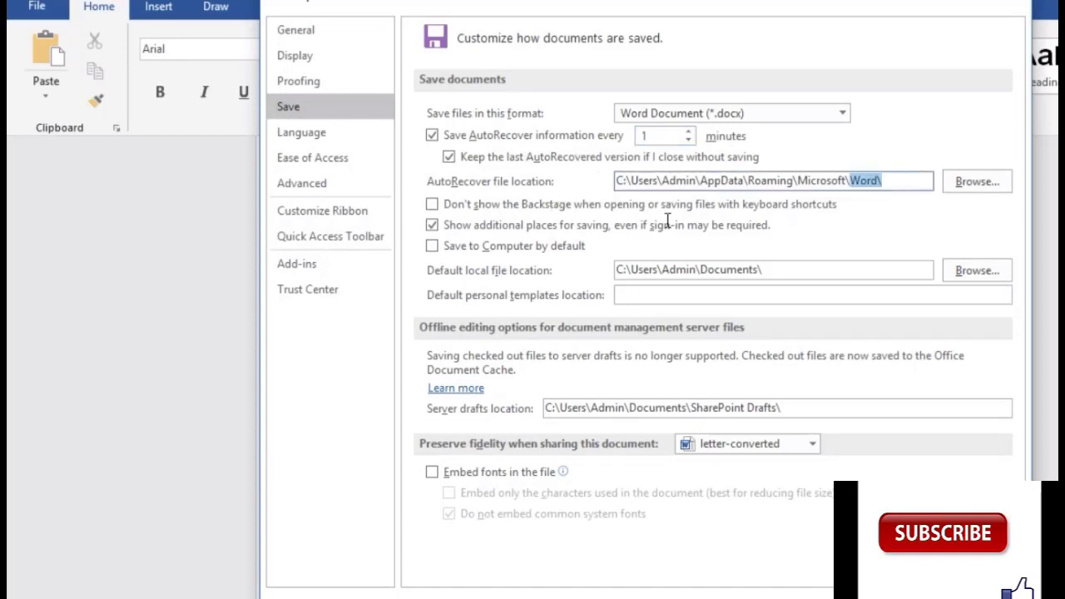
pyautogui.hotkey('ctrl', 'v')
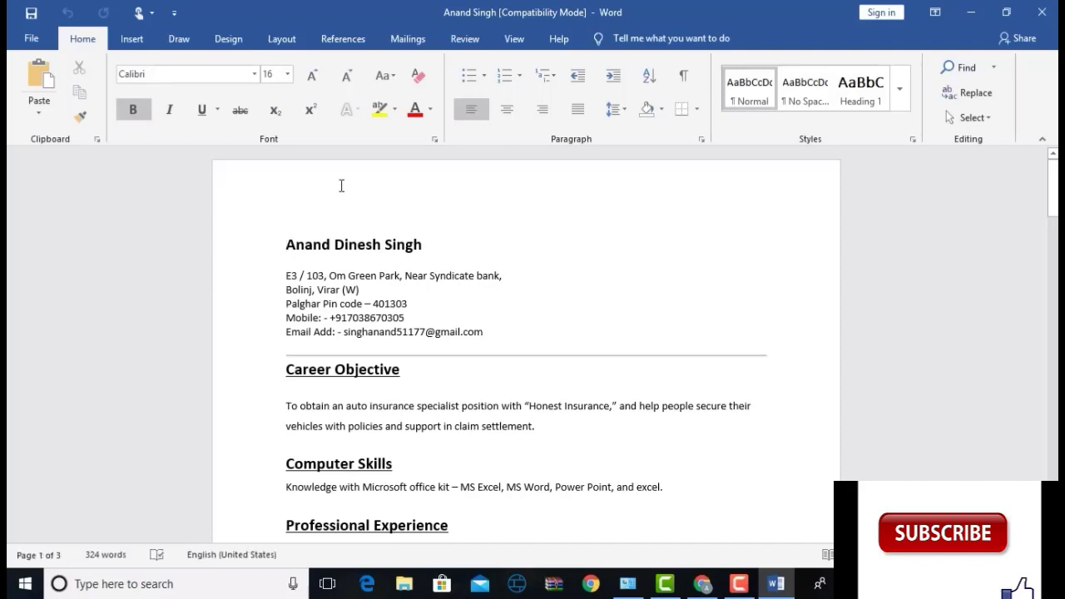
# Extend the résumé selection and paste it into a new blank document.
pyautogui.hotkey('shift', 'Down')
pyautogui.hotkey('shift', 'Down')
pyautogui.hotkey('shift', 'Down')
pyautogui.hotkey('shift', 'Down')
pyautogui.hotkey('shift', 'Down')
pyautogui.hotkey('shift', 'Down')
pyautogui.hotkey('shift', 'Down')
pyautogui.hotkey('shift', 'Down')
pyautogui.hotkey('shift', 'Down')
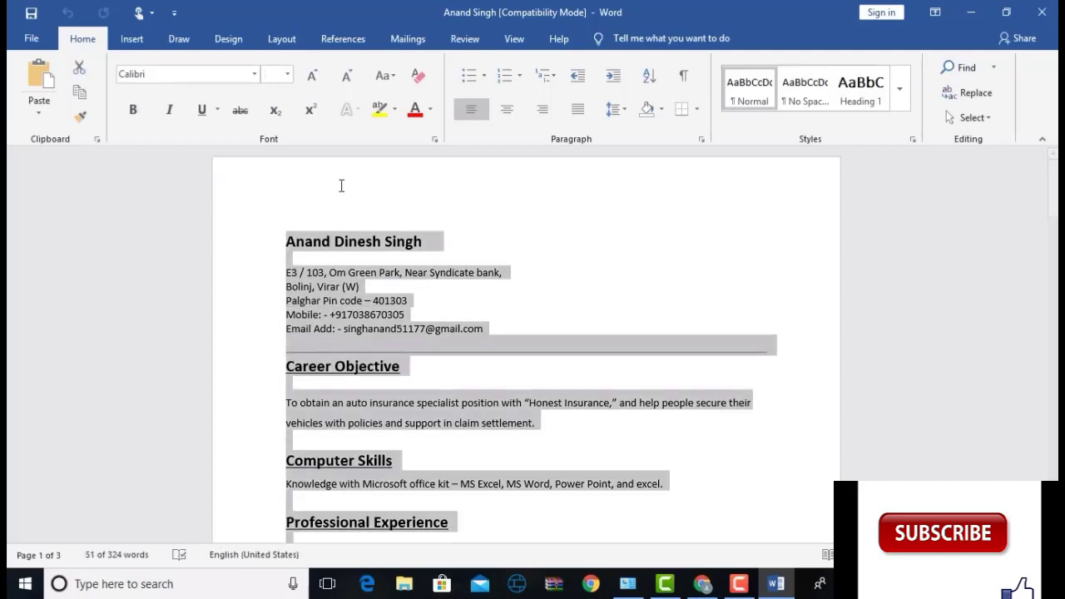
pyautogui.hotkey('shift', 'Down')
pyautogui.hotkey('shift', 'Down')
pyautogui.hotkey('shift', 'Down')
pyautogui.hotkey('shift', 'Down')
pyautogui.hotkey('shift', 'Down')
pyautogui.hotkey('shift', 'Down')
pyautogui.hotkey('shift', 'Down')
pyautogui.hotkey('ctrl', 'c')
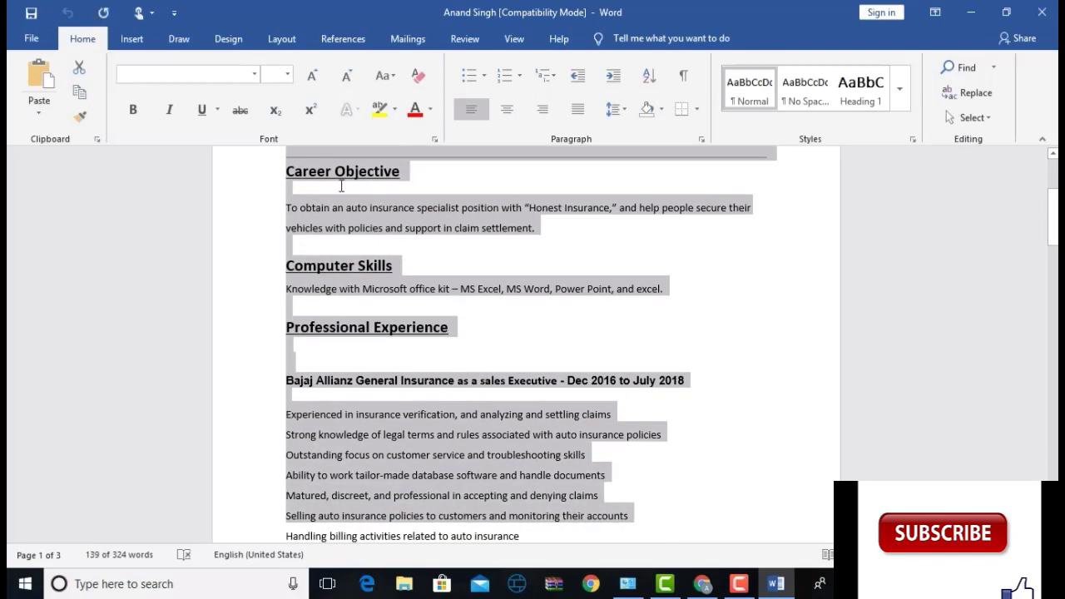
pyautogui.hotkey('ctrl', 'n')
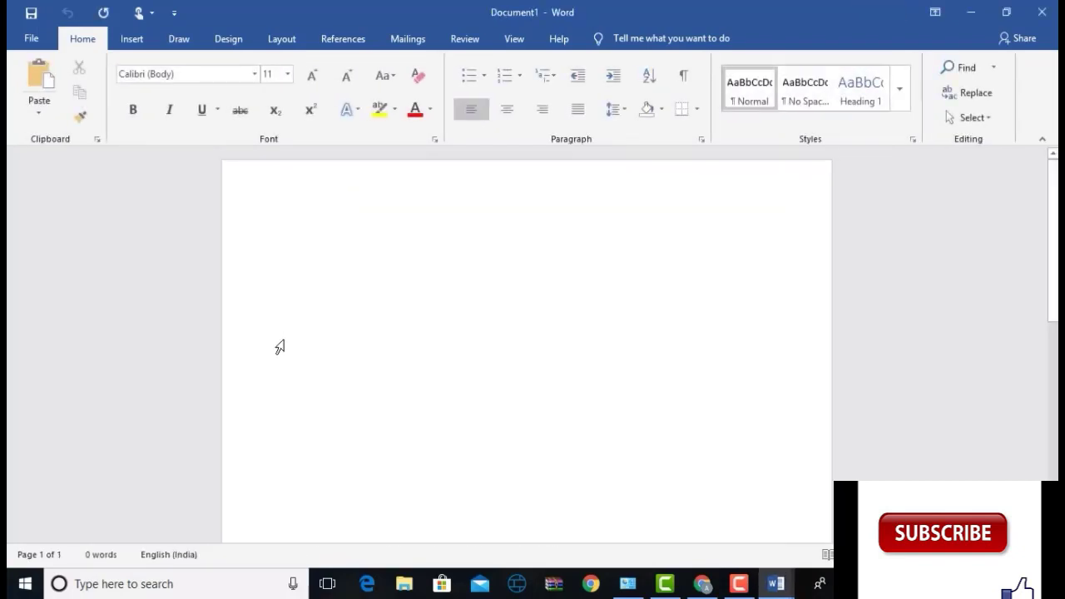
pyautogui.hotkey('ctrl', 'v')
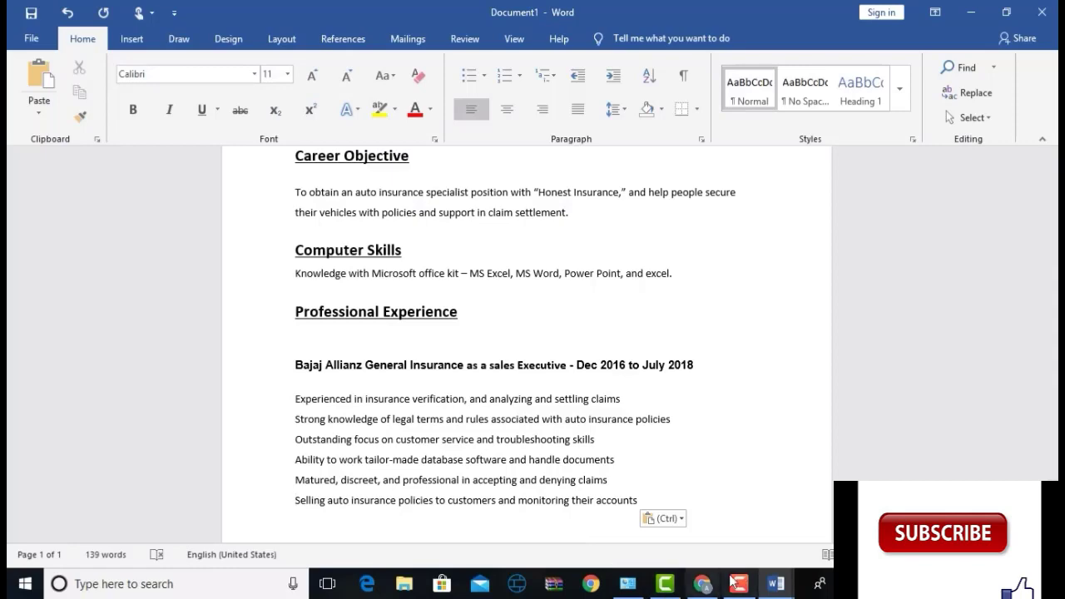
# Copy the résumé text down to the selling-policies line and paste it into another new document.
pyautogui.moveTo(775, 584)
pyautogui.click(707, 535)
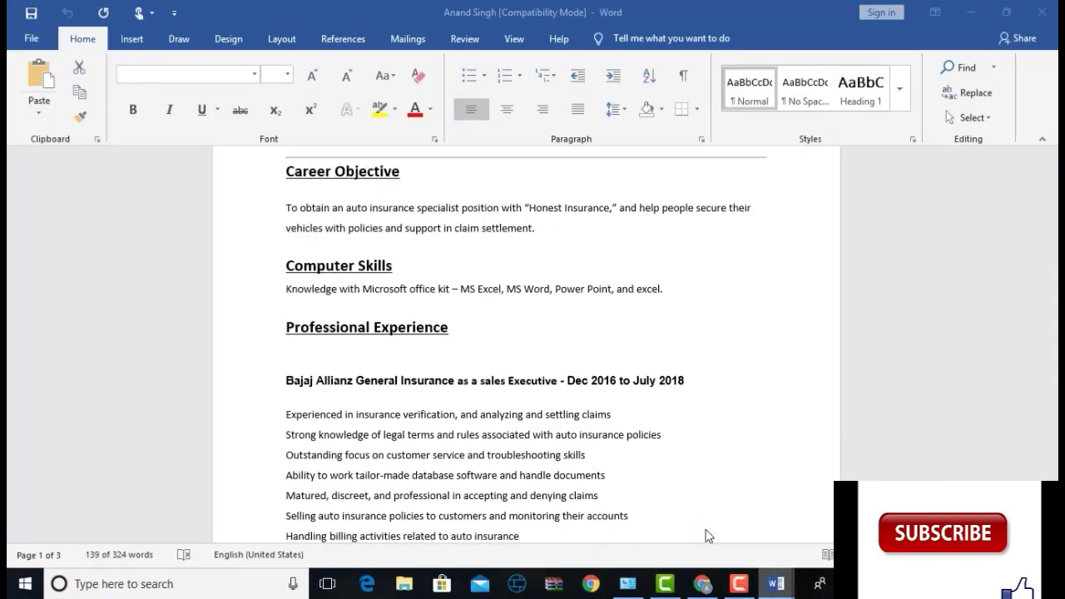
pyautogui.moveTo(706, 530); pyautogui.dragTo(505, 20)
pyautogui.hotkey('ctrl', 'c')
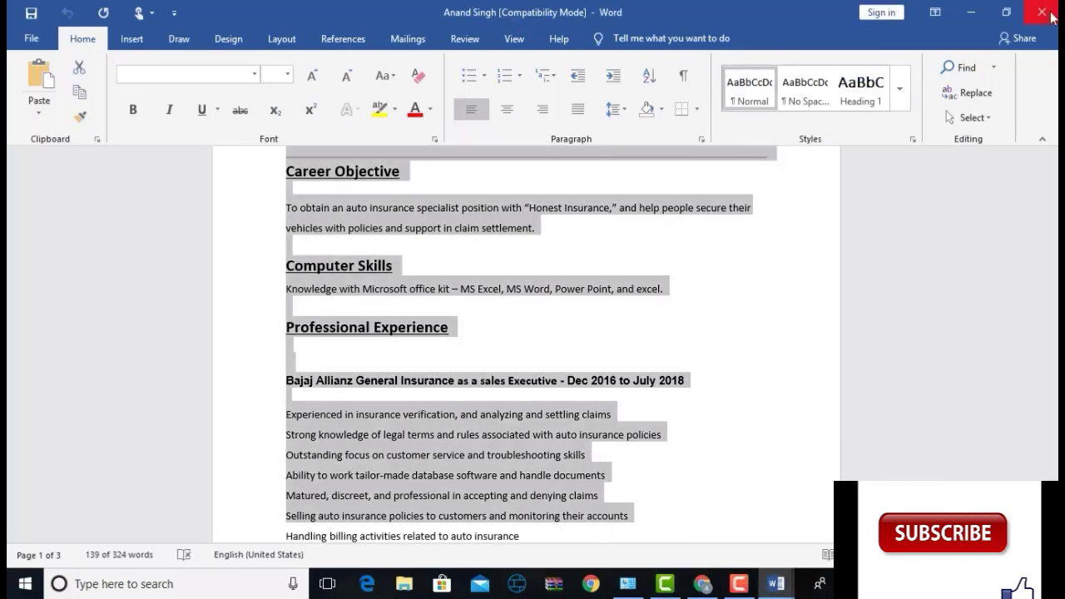
pyautogui.hotkey('ctrl', 'n')
pyautogui.hotkey('ctrl', 'v')
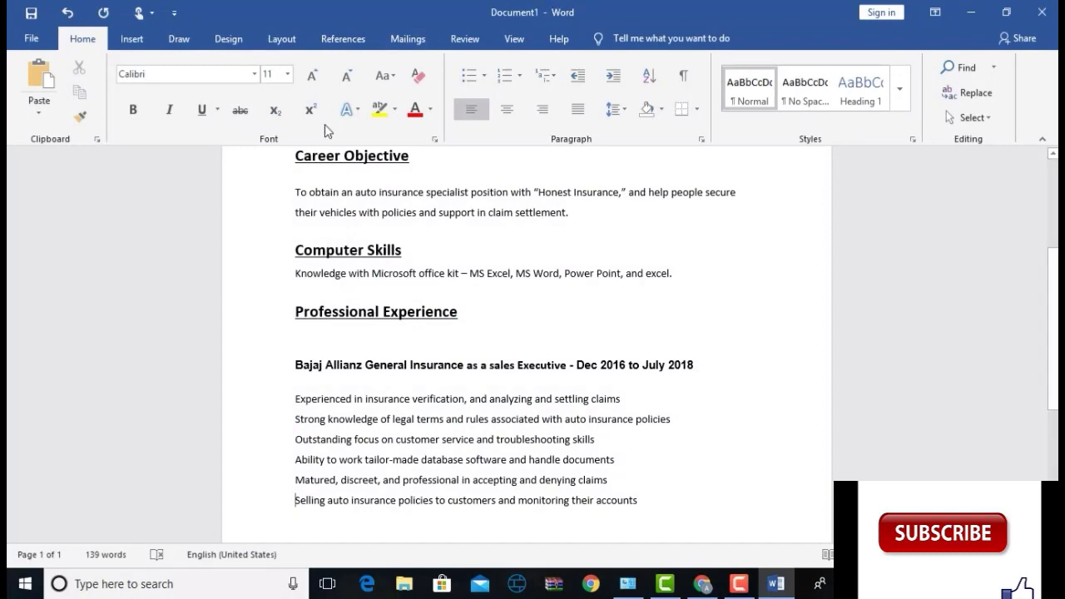
pyautogui.scroll(5, 1047, 172)
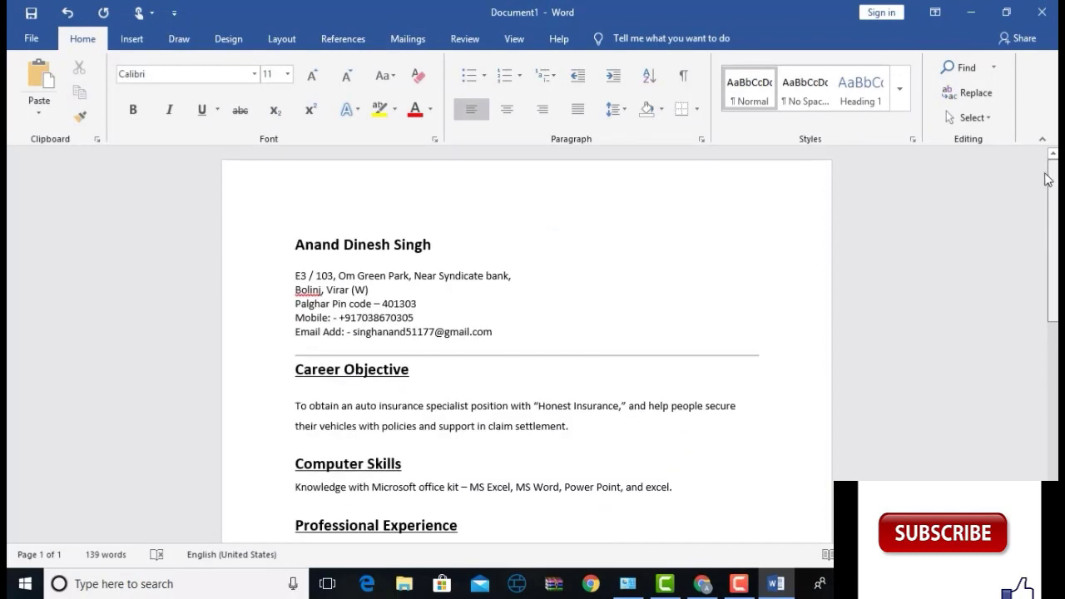
pyautogui.scroll(-2, 1047, 172)
pyautogui.scroll(-2, 1047, 172)
pyautogui.scroll(4, 1047, 173)
pyautogui.scroll(-8, 1053, 241)
pyautogui.scroll(7, 1053, 241)
pyautogui.scroll(1, 1053, 242)
pyautogui.scroll(-2, 1053, 241)
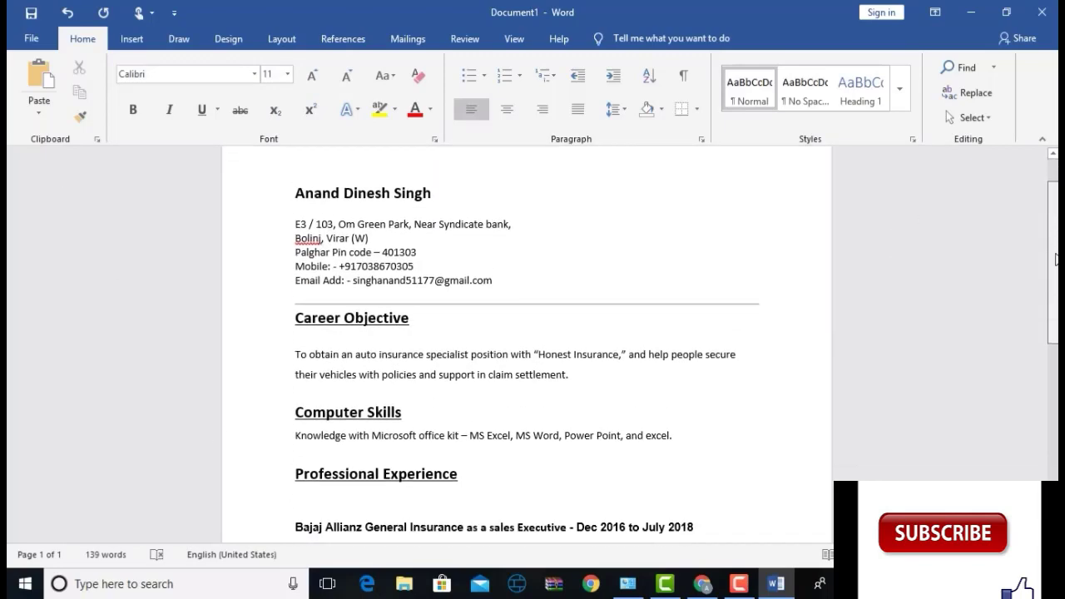
pyautogui.click(31, 38)
pyautogui.click(59, 394)
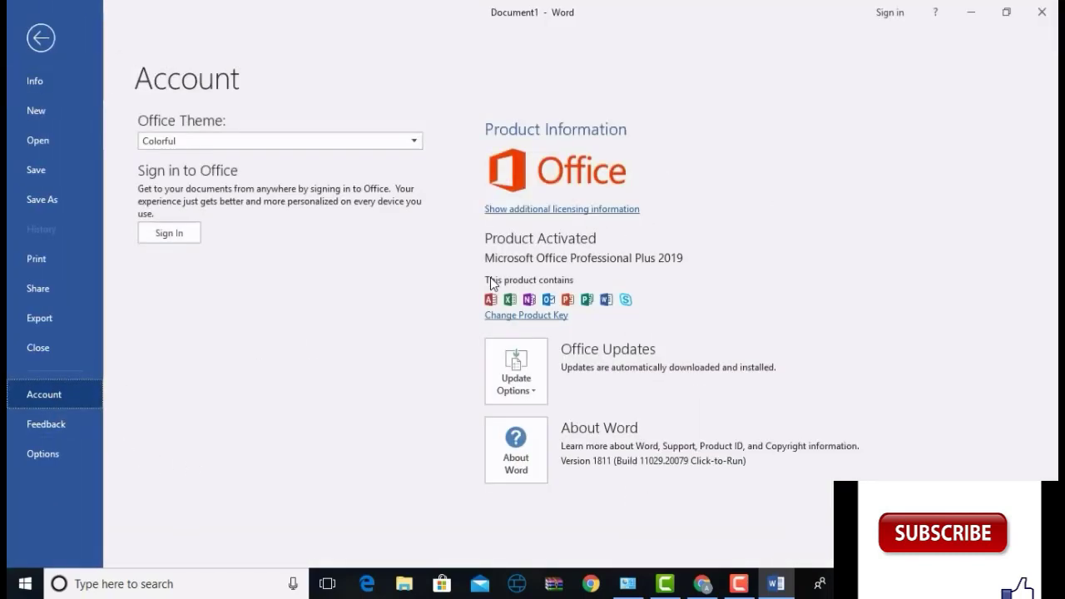
pyautogui.click(48, 456)
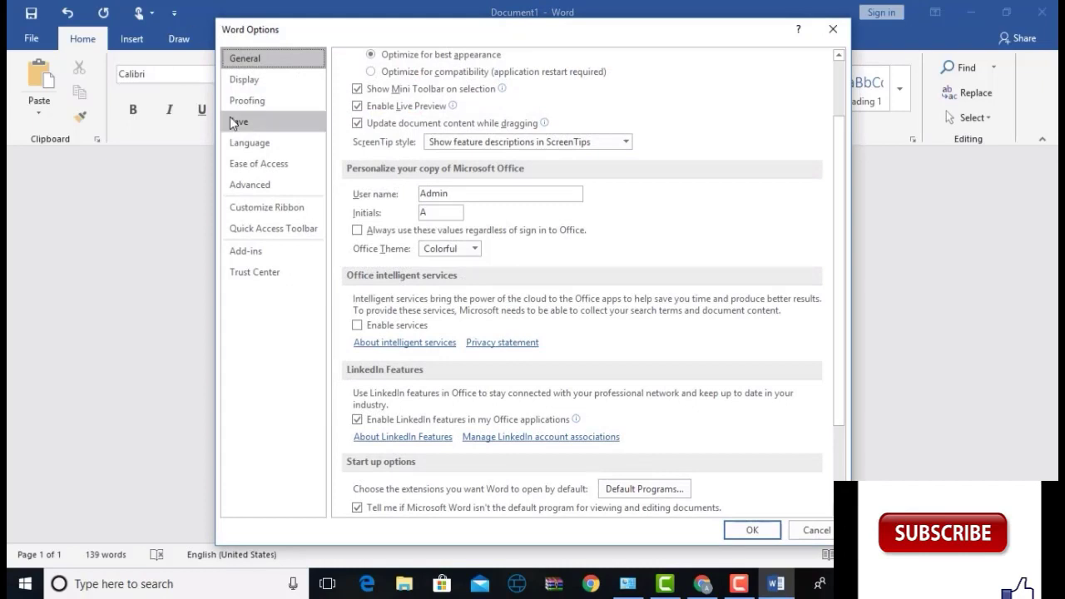
pyautogui.click(235, 100)
pyautogui.click(233, 122)
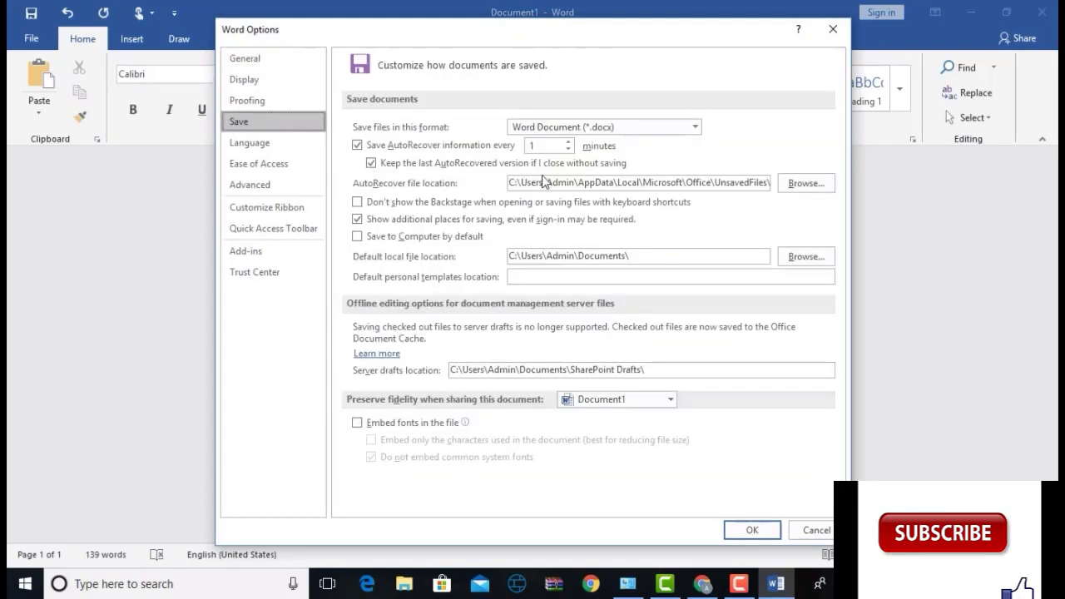
pyautogui.click(822, 535)
pyautogui.scroll(-3, 821, 535)
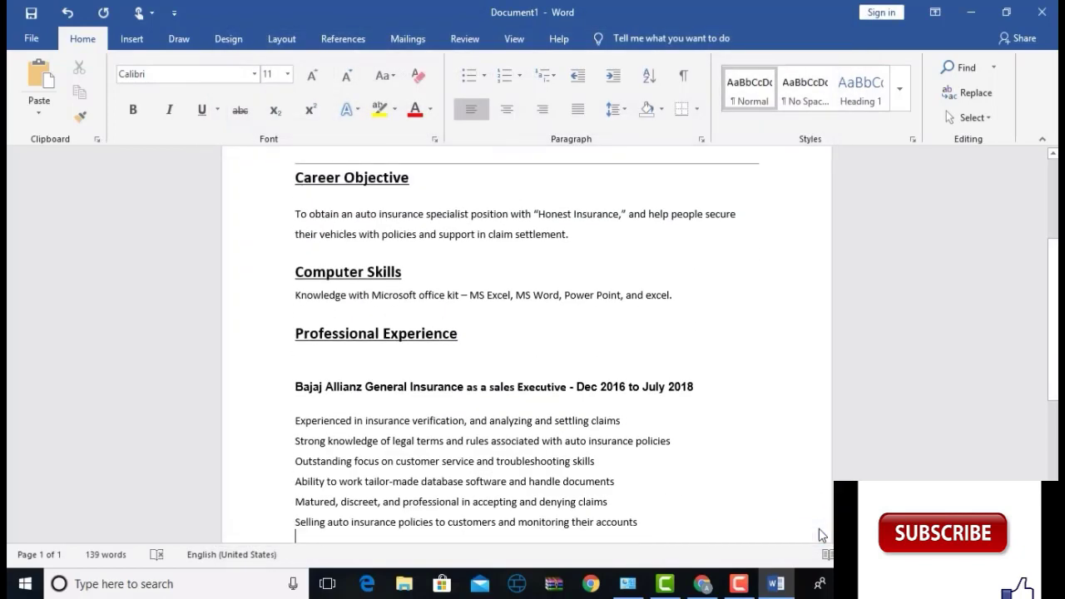
pyautogui.scroll(-1, 822, 535)
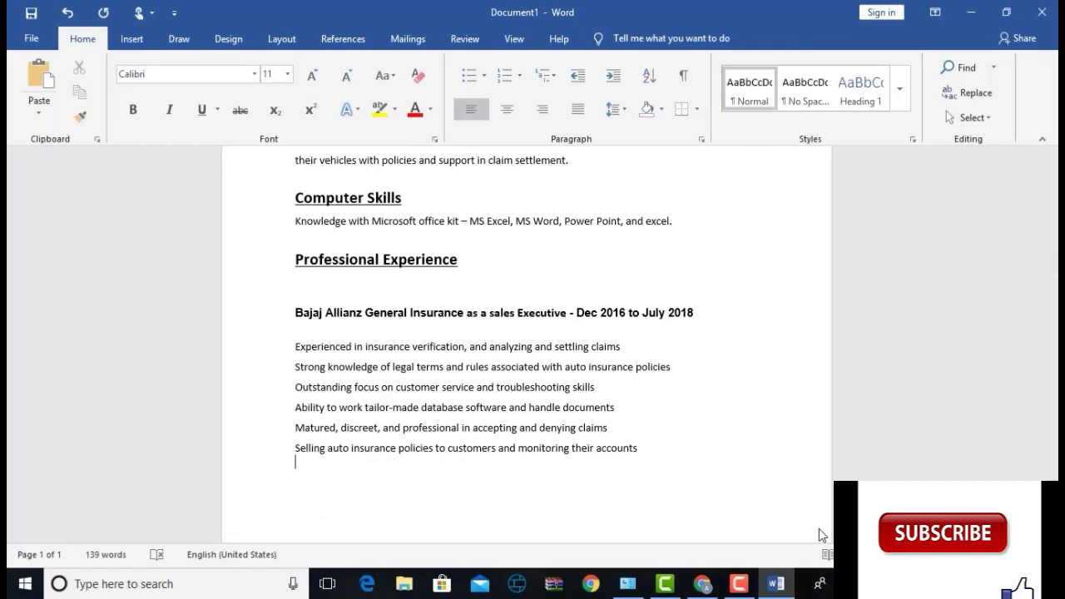
# Return to the top of Document1, then close it with Don't Save.
pyautogui.hotkey('ctrl', 'Home')
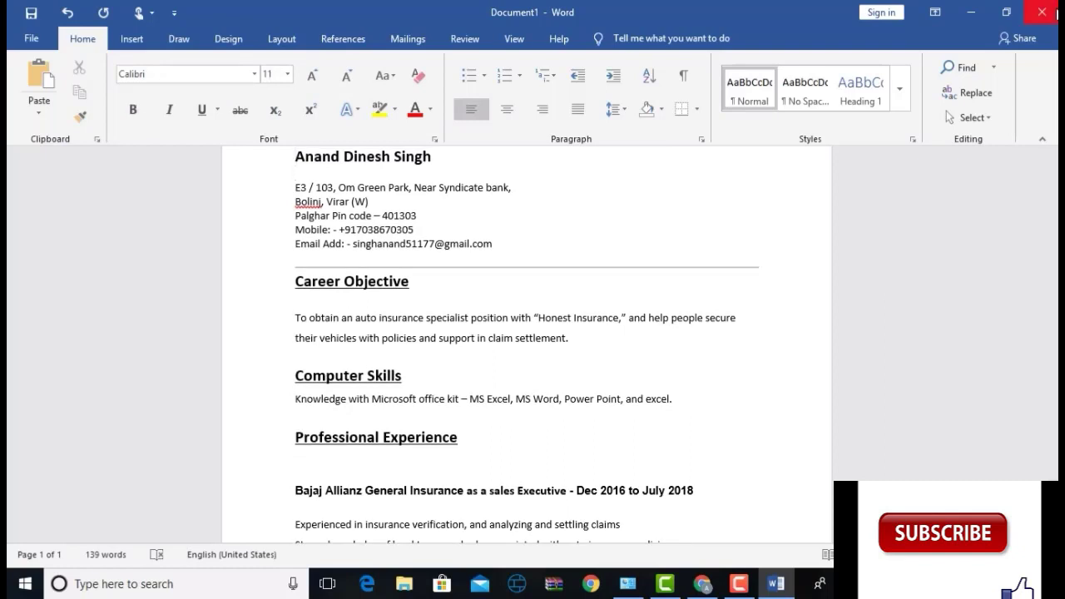
pyautogui.click(1055, 17)
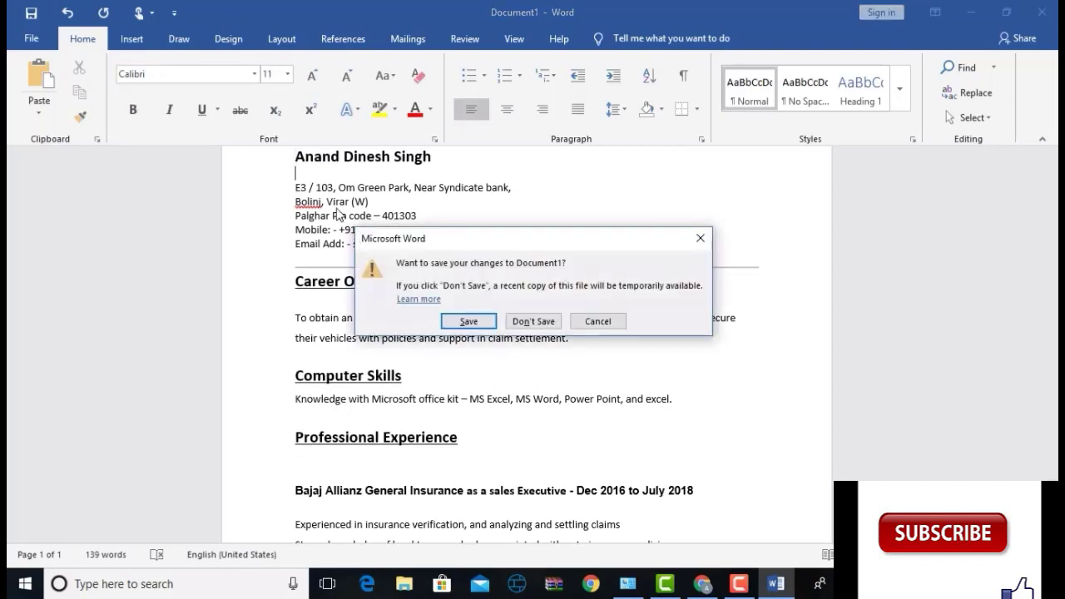
pyautogui.click(542, 327)
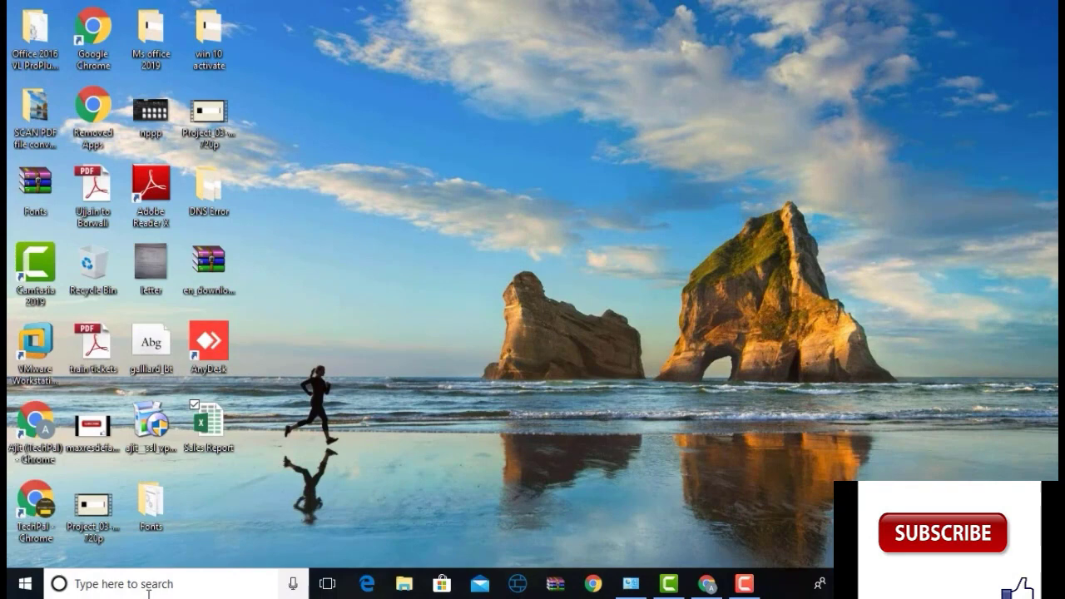
# Relaunch Word by searching 'word', create a blank document, and show the recent documents list.
pyautogui.click(148, 584)
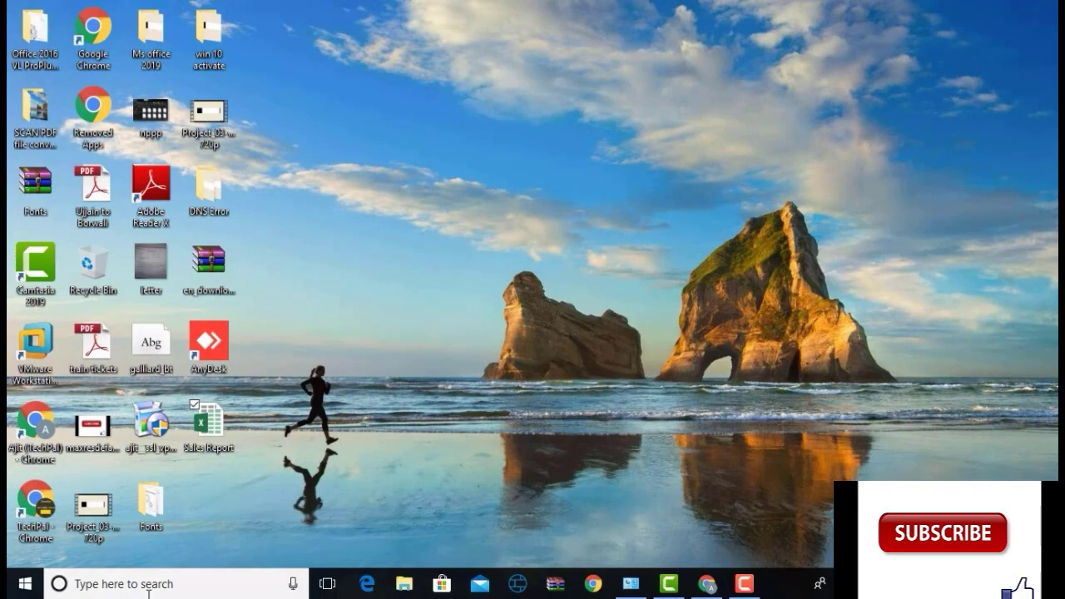
pyautogui.write('wor')
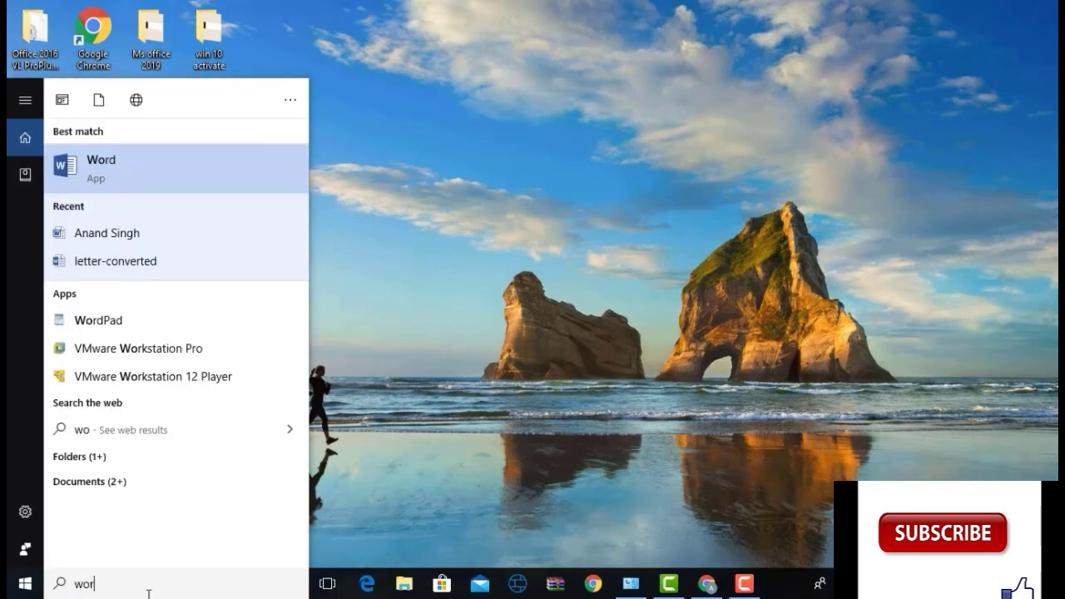
pyautogui.write('d')
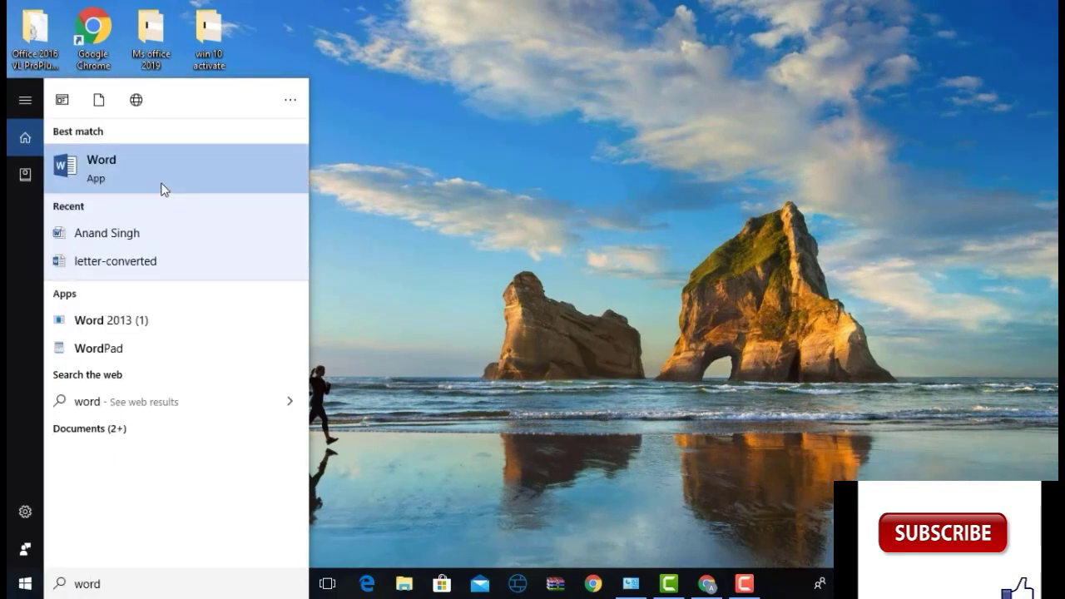
pyautogui.click(162, 188)
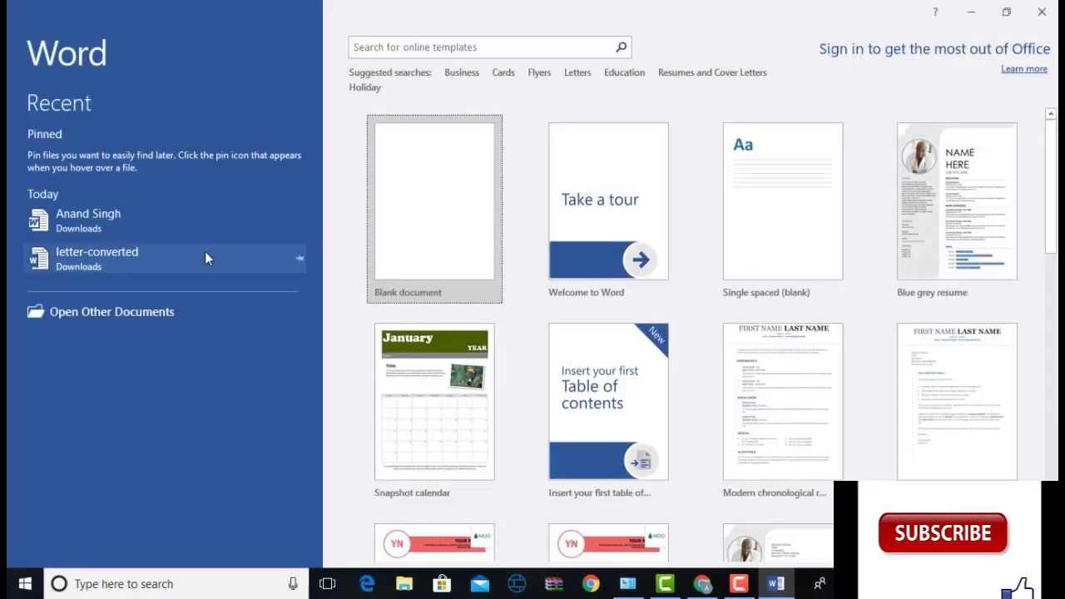
pyautogui.click(456, 192)
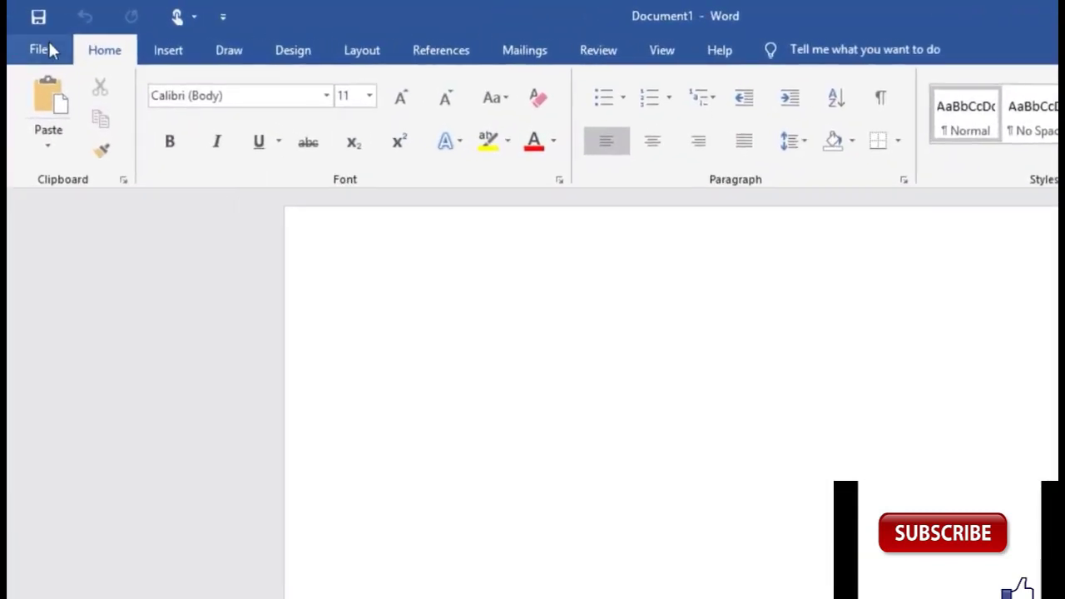
pyautogui.click(41, 50)
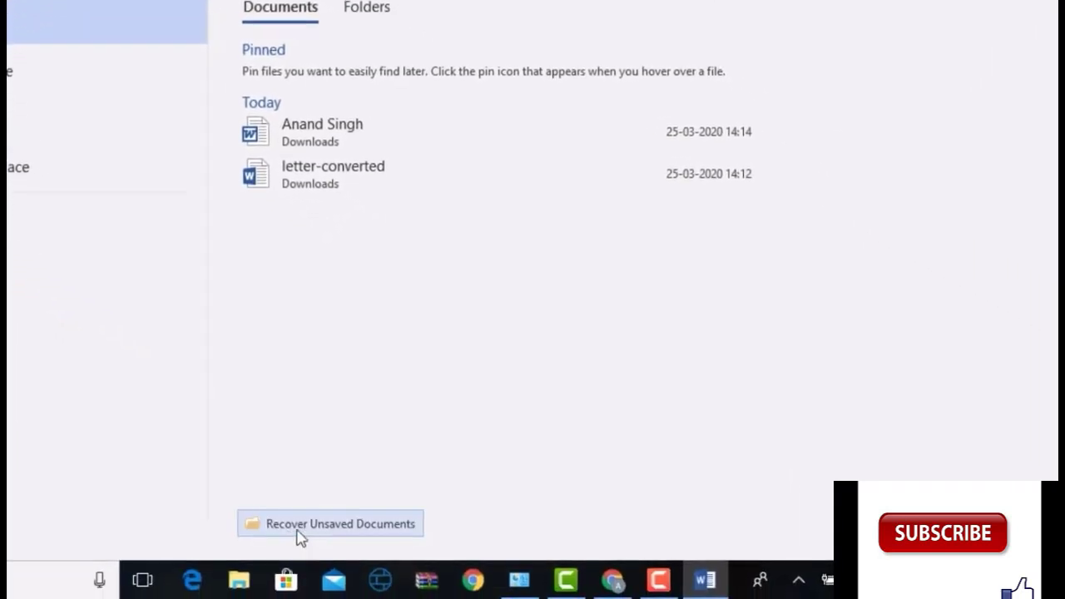
# Open the résumé's unsaved file from Recover Unsaved Documents and check its full text.
pyautogui.click(350, 526)
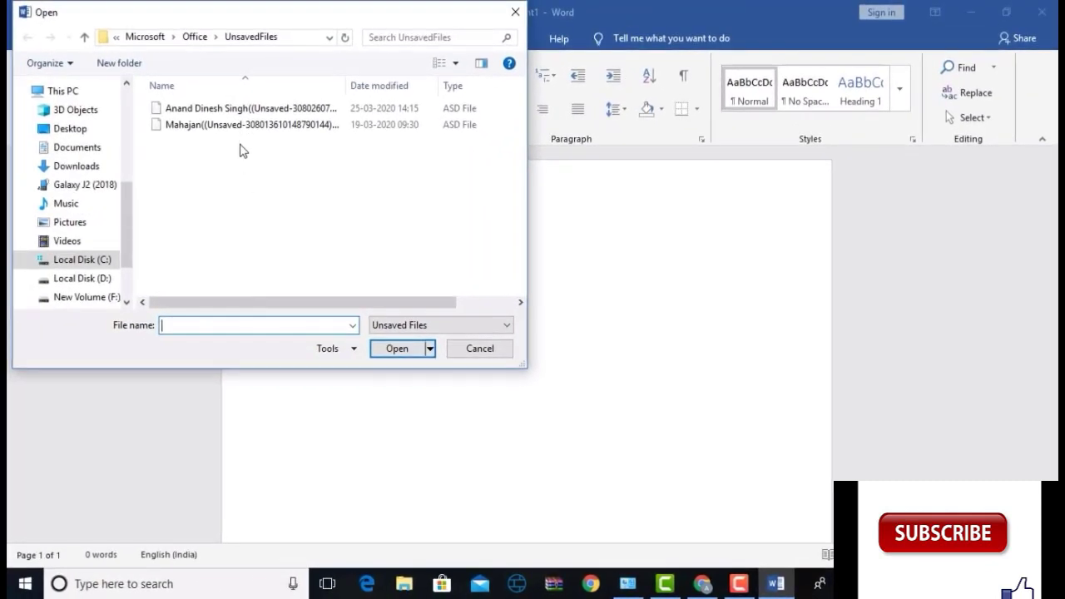
pyautogui.click(230, 112)
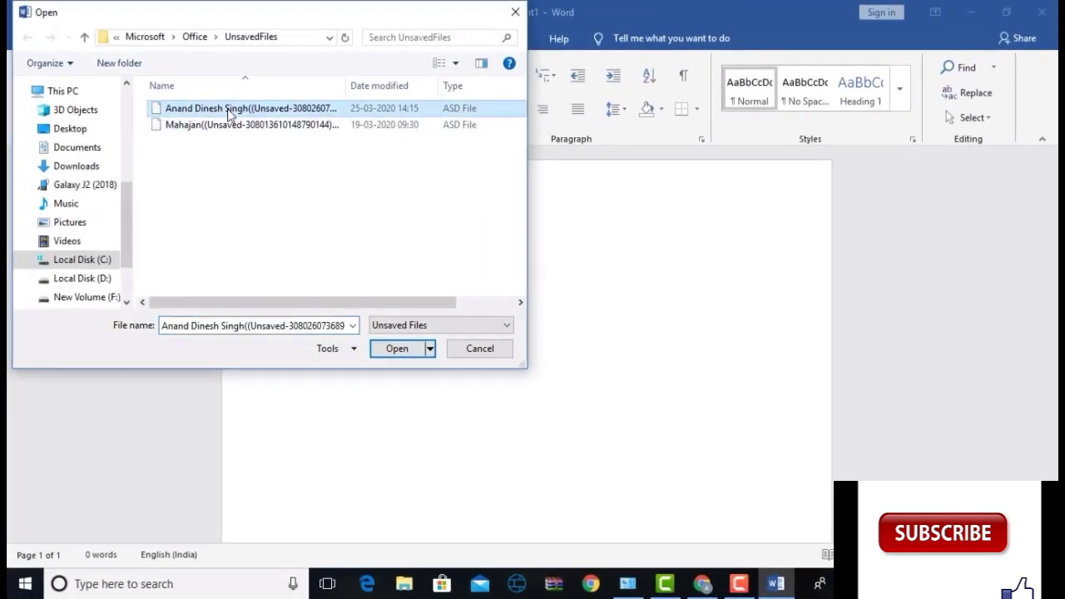
pyautogui.click(398, 348)
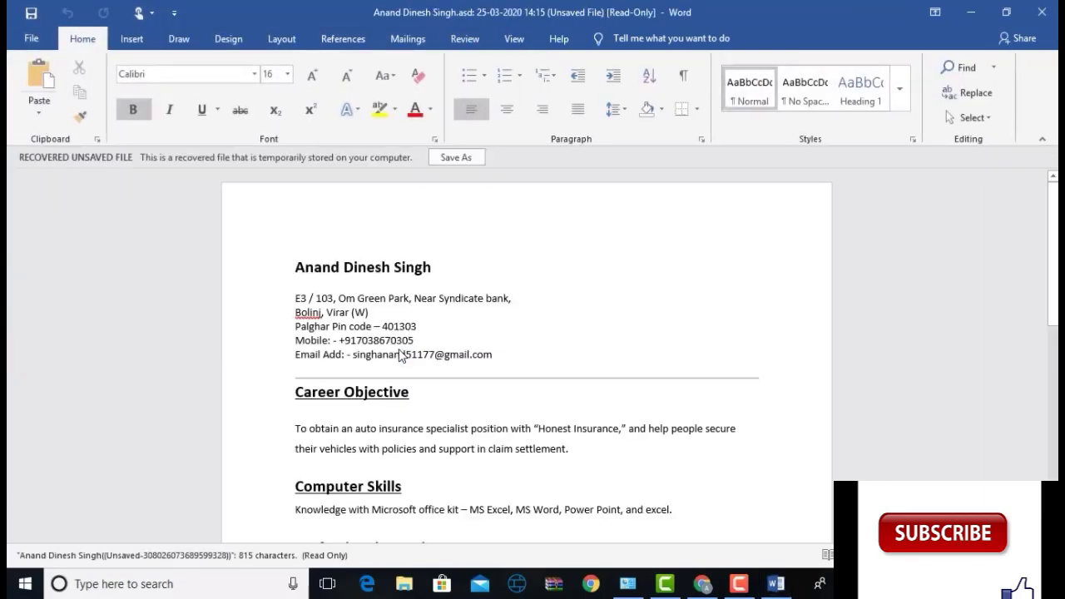
pyautogui.press('Down')
pyautogui.press('Down')
pyautogui.press('Down')
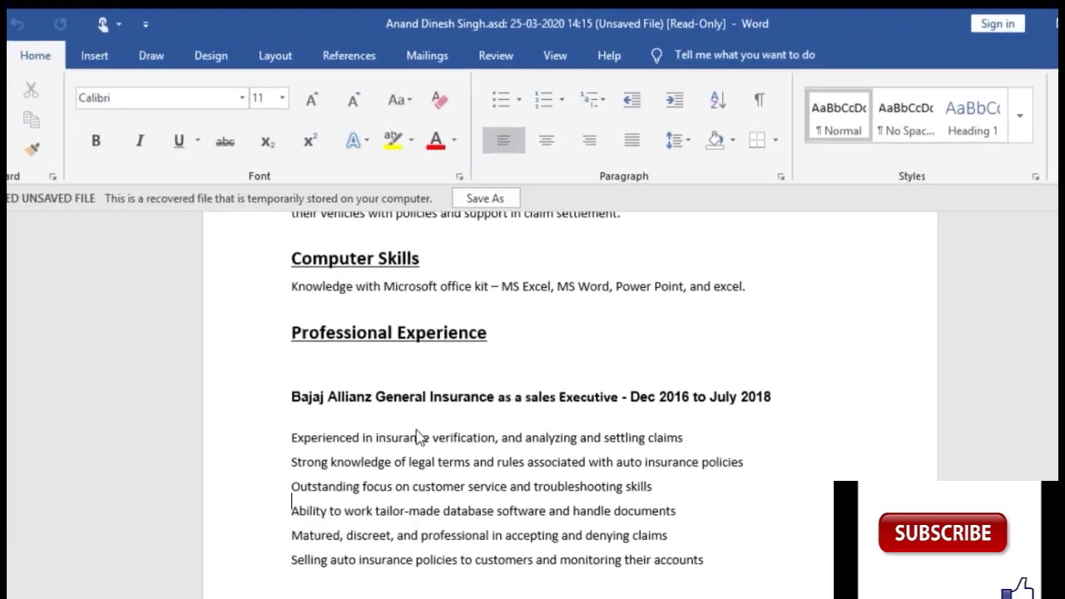
pyautogui.press('Up')
pyautogui.press('Up')
pyautogui.press('Up')
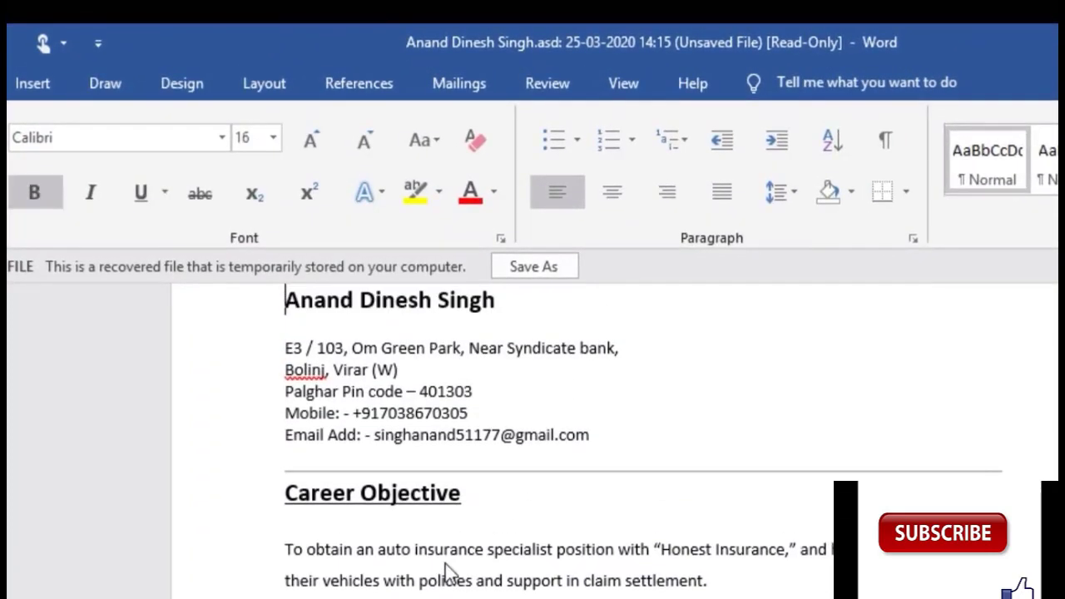
# Save the recovered résumé, with '2' appended to its name, into a new Documents folder, then close Word.
pyautogui.click(549, 270)
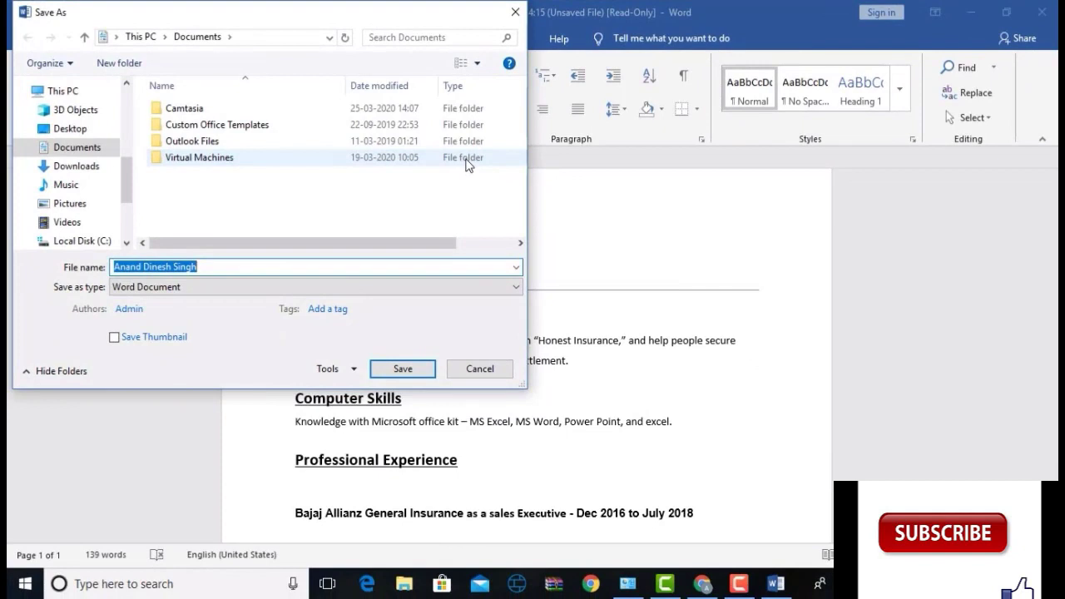
pyautogui.press('End')
pyautogui.write('2')
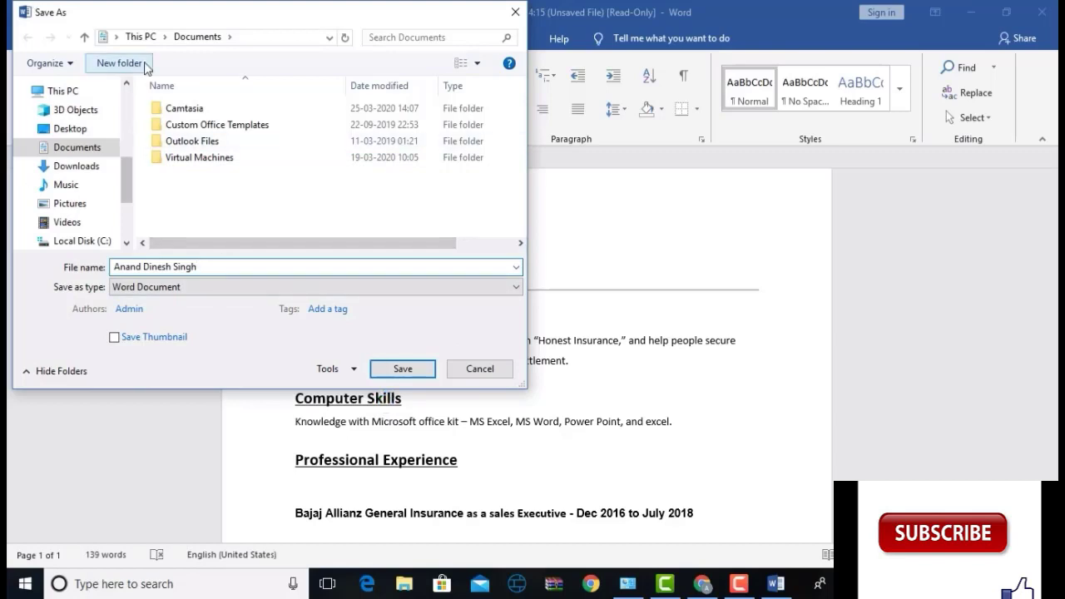
pyautogui.click(119, 63)
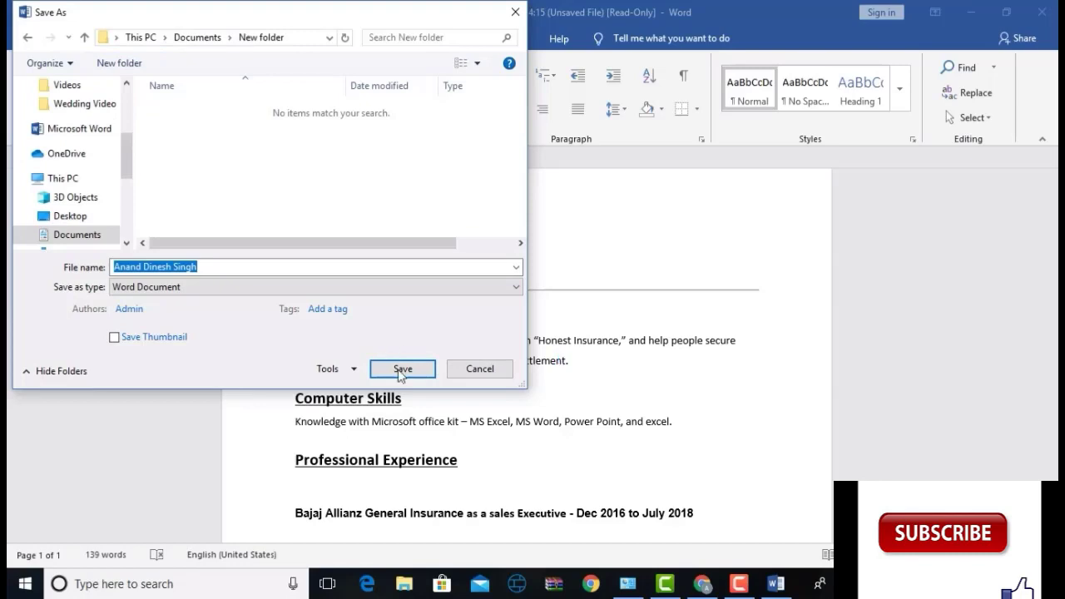
pyautogui.click(406, 368)
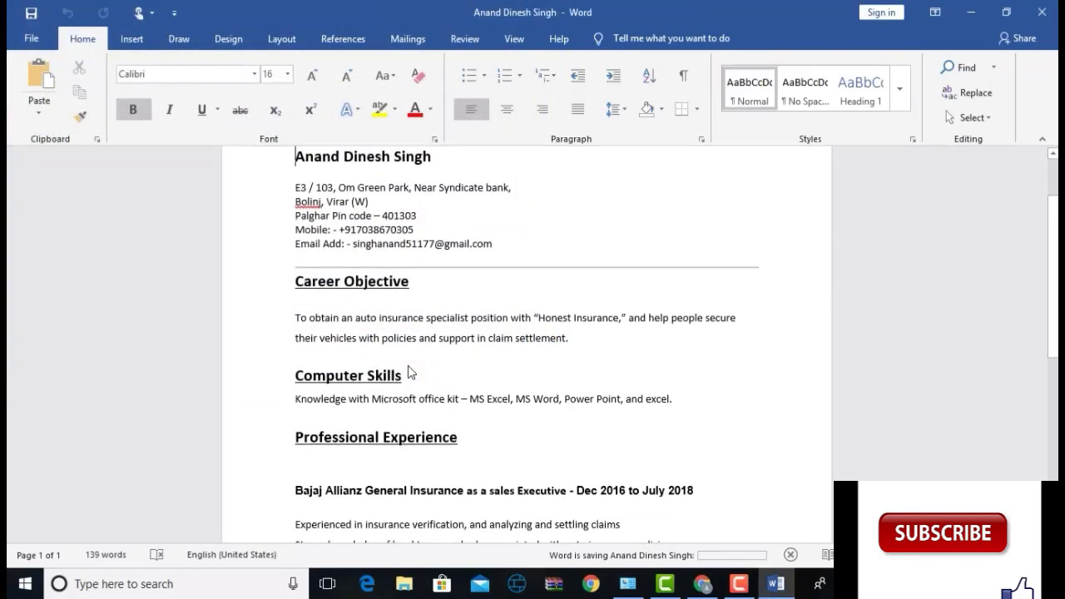
pyautogui.click(1038, 8)
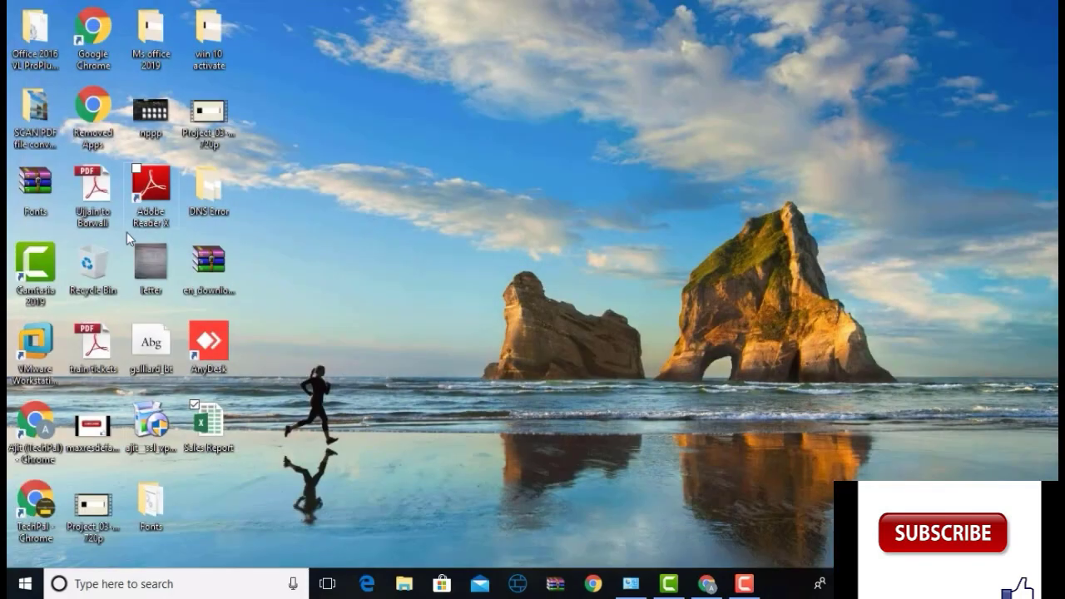
# Search Windows for 'power' and launch PowerPoint from the results.
pyautogui.click(96, 585)
pyautogui.write('po')
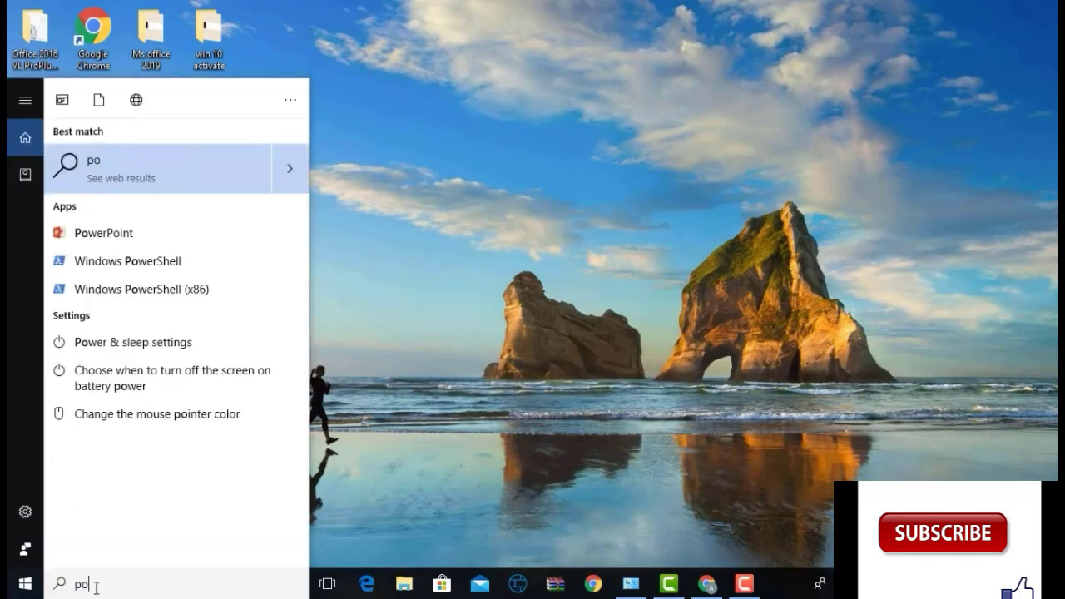
pyautogui.write('wer')
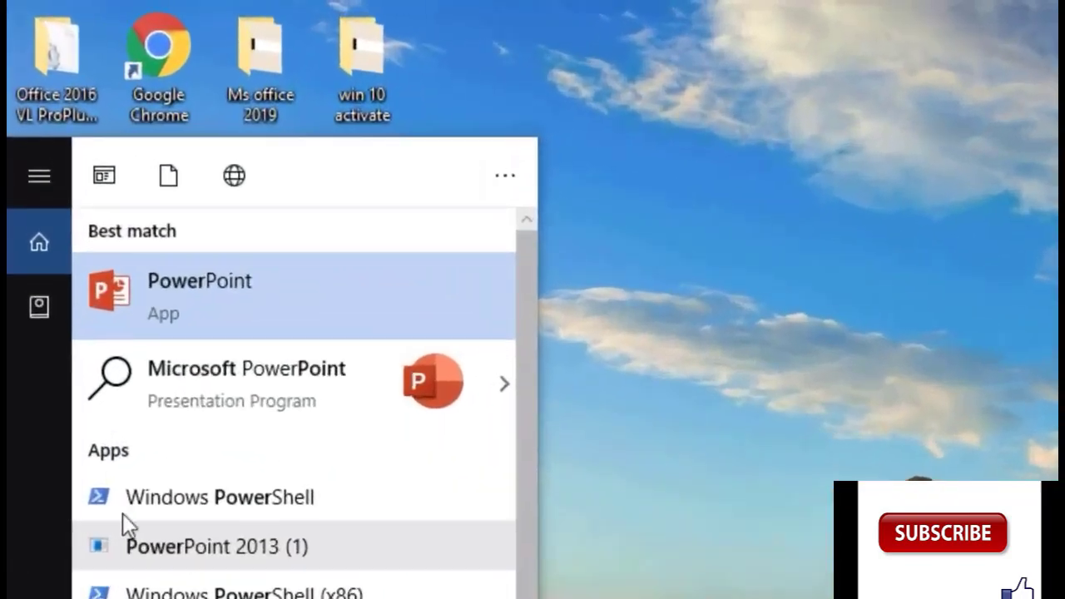
pyautogui.click(246, 343)
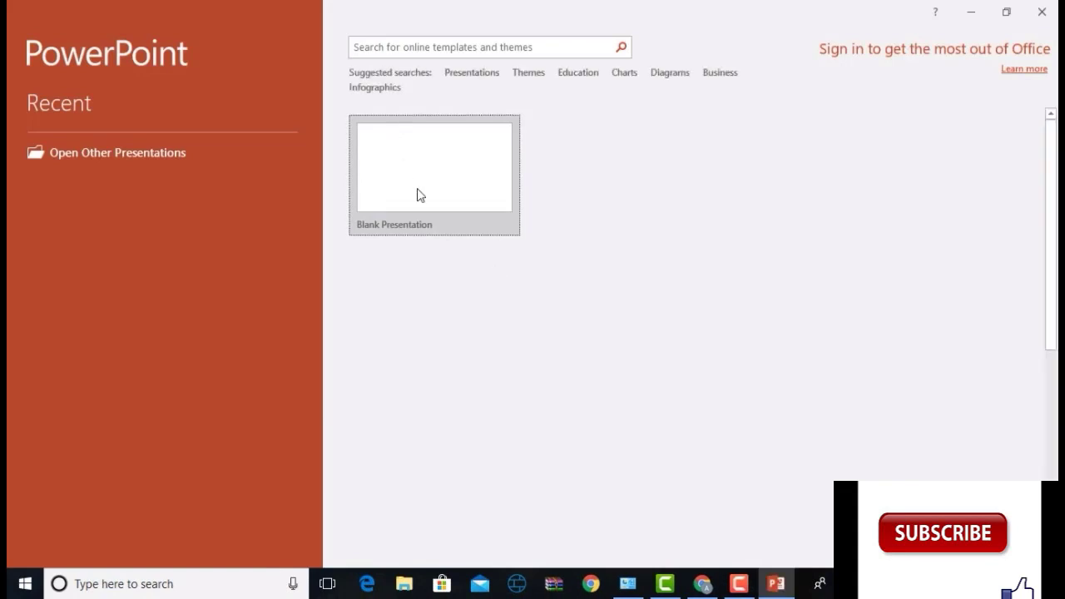
# Create blank Presentation1 and go to its File > Save As page.
pyautogui.click(427, 202)
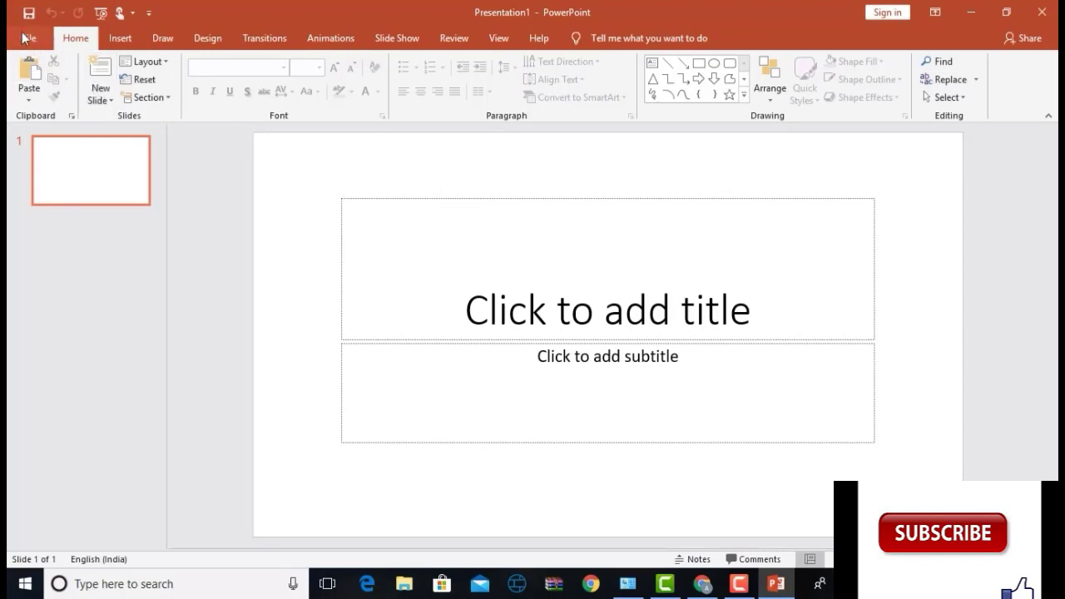
pyautogui.click(28, 38)
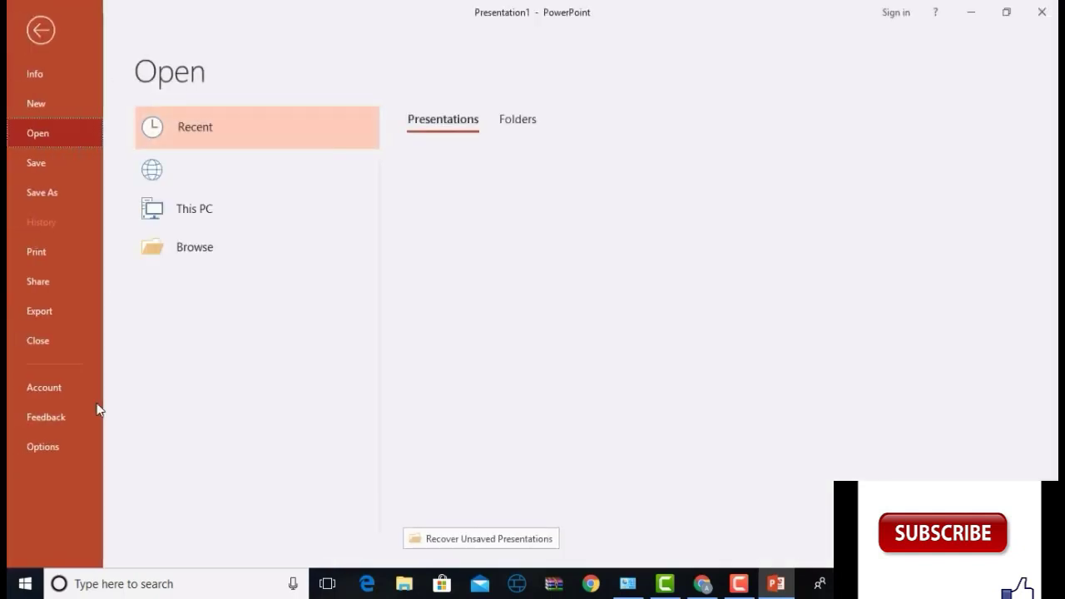
pyautogui.click(46, 197)
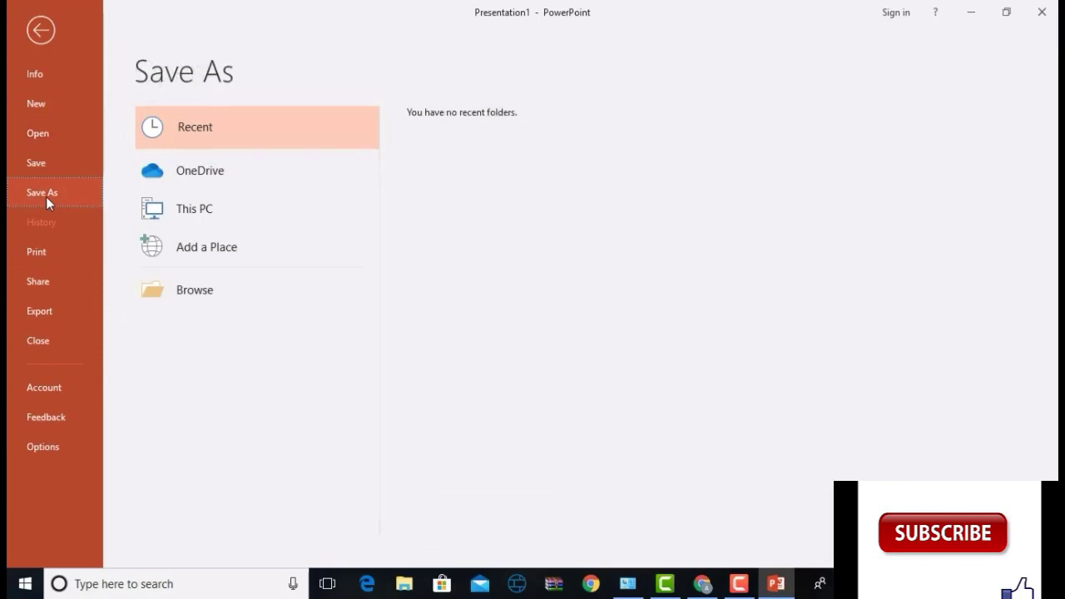
# In PowerPoint Options > Save, set AutoRecover to 1 minute and paste the UnsavedFiles path as its location.
pyautogui.click(45, 448)
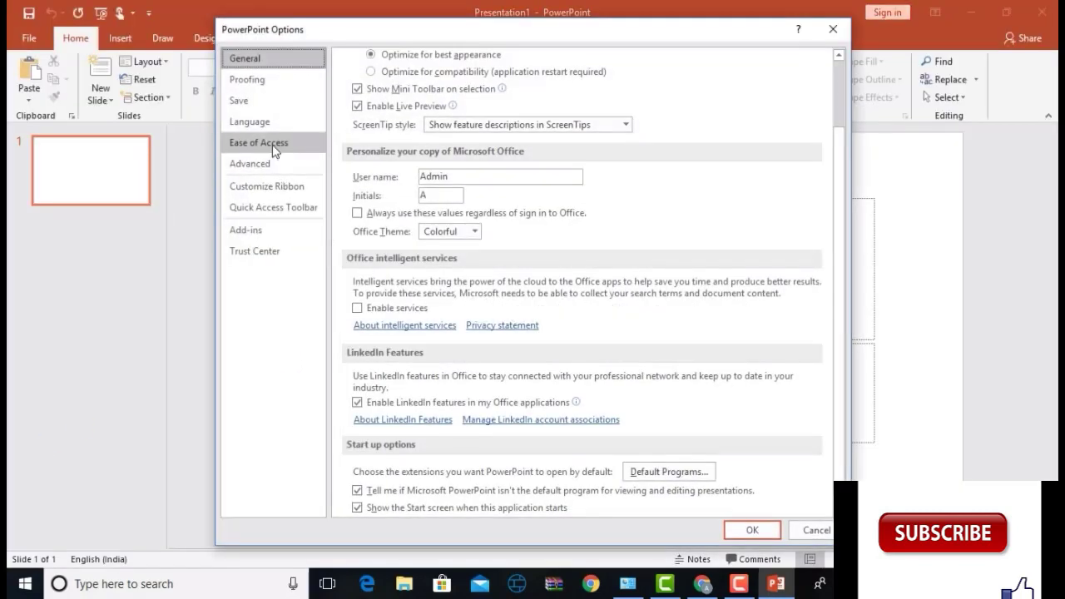
pyautogui.click(249, 101)
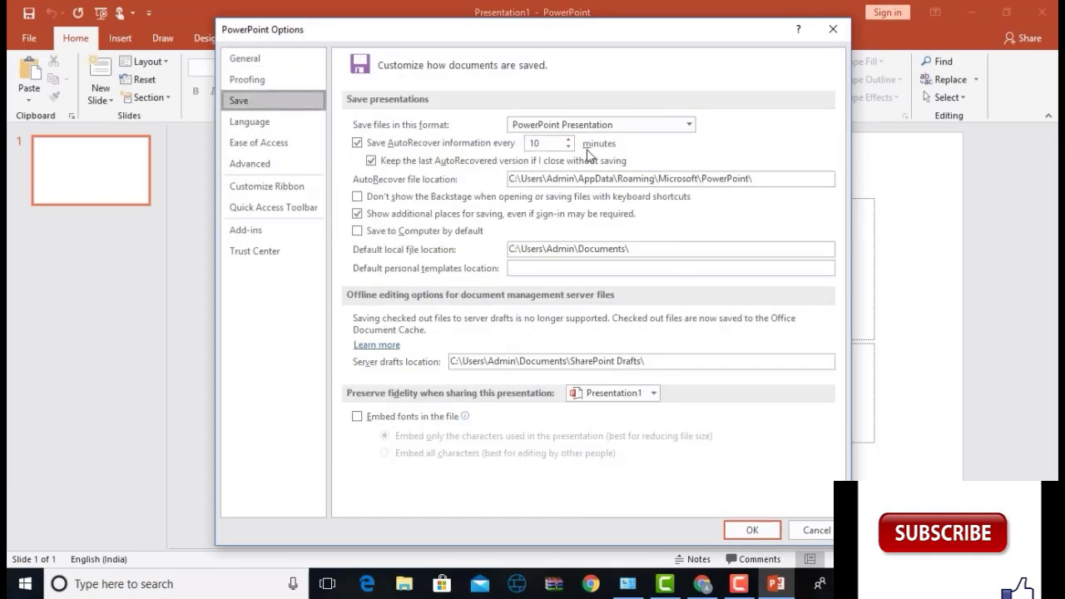
pyautogui.click(540, 143)
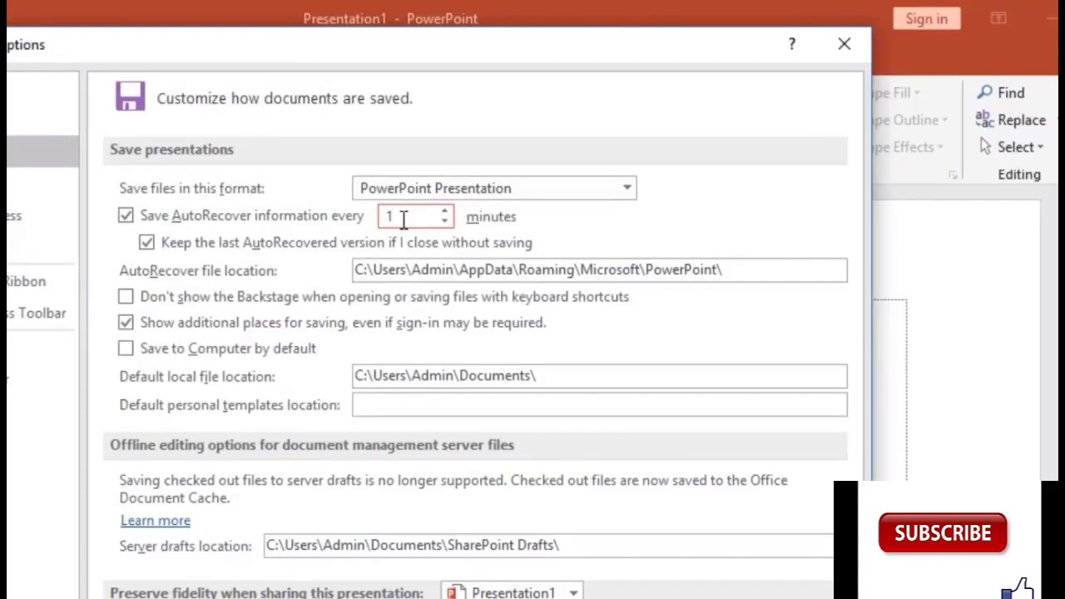
pyautogui.click(791, 274)
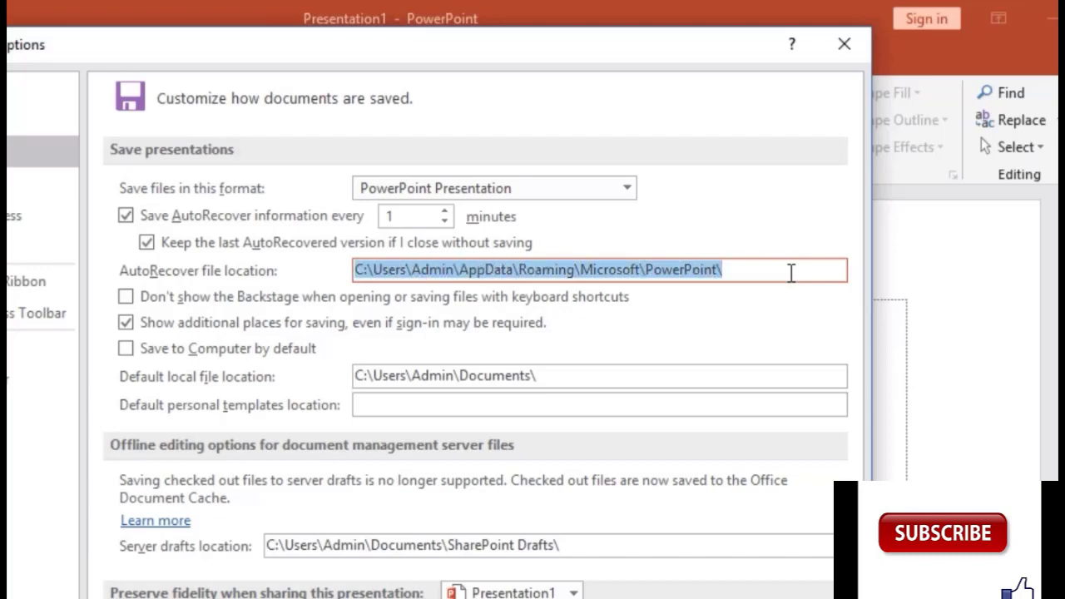
pyautogui.press('BackSpace')
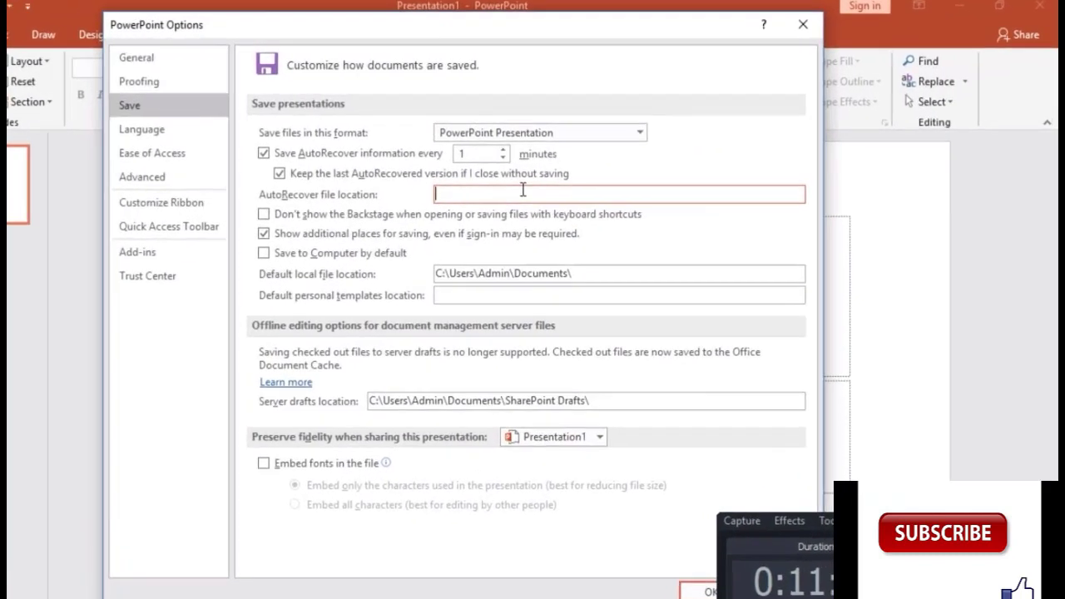
pyautogui.write('C:\\Users\\Admin\\AppData\\Local\\Microsoft\\Office\\UnsavedFiles\\')
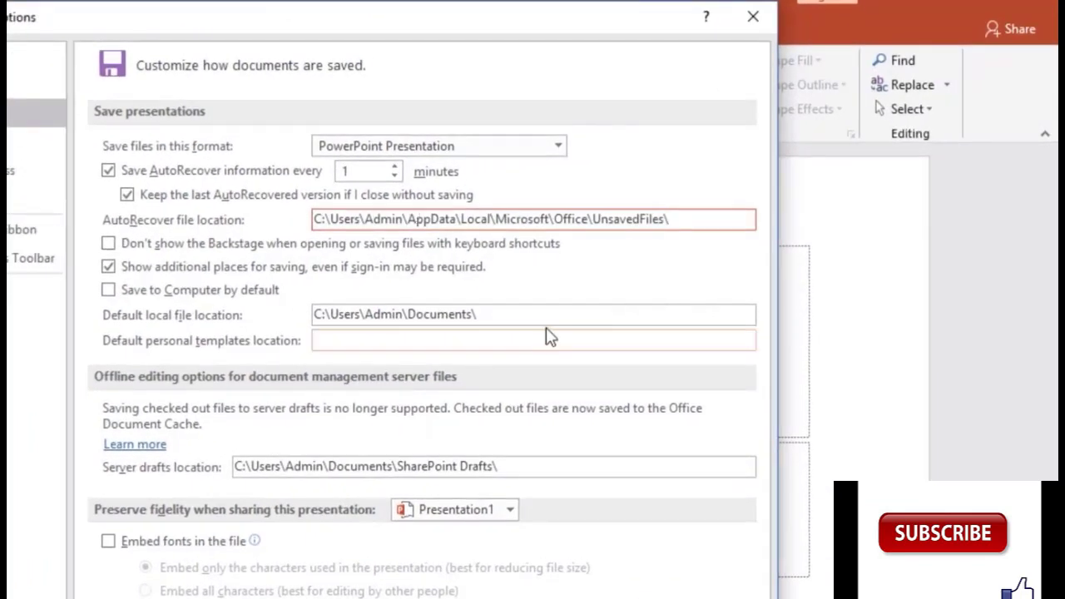
# Confirm the save settings, then relaunch PowerPoint via Start search 'power' and open a blank presentation.
pyautogui.press('Return')
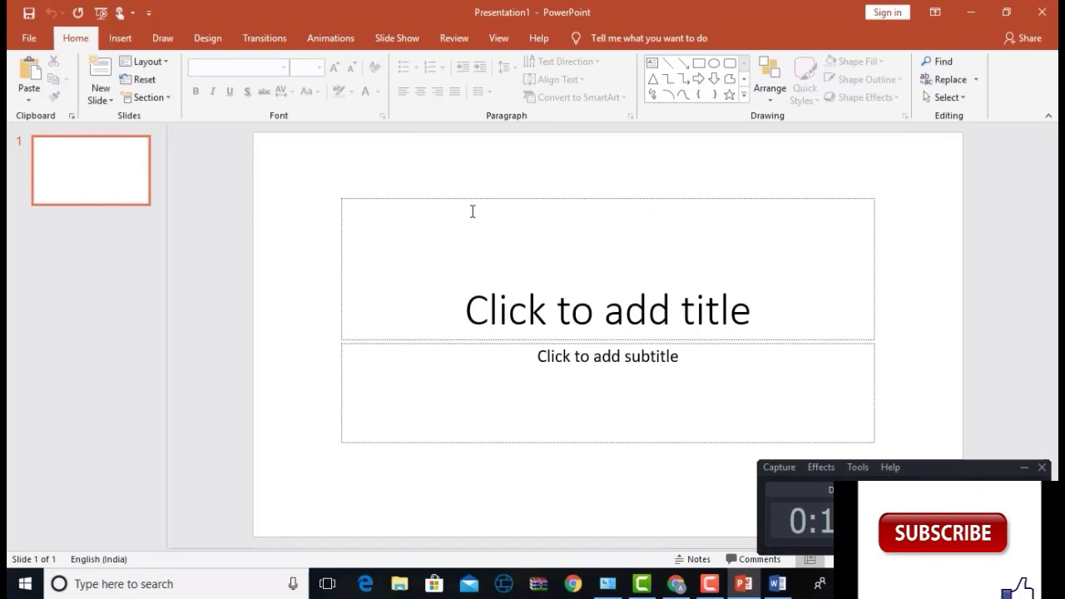
pyautogui.press('super')
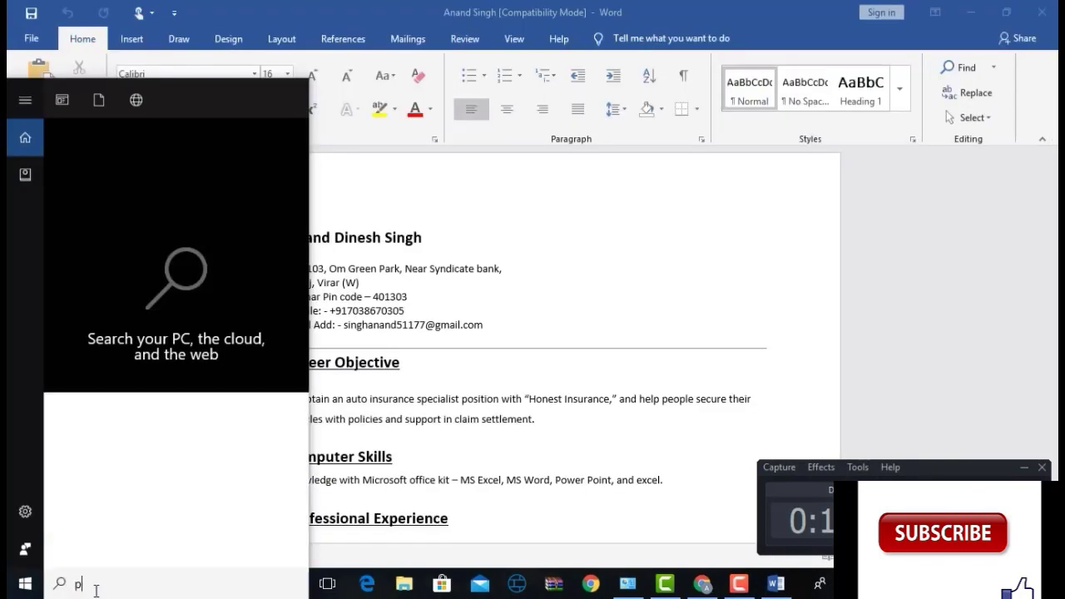
pyautogui.write('power')
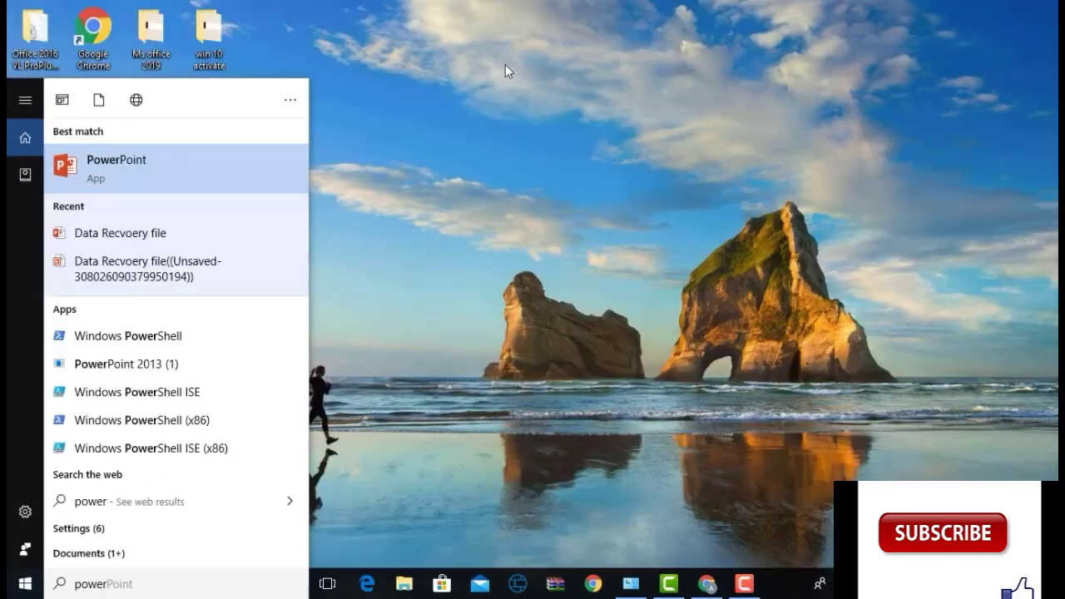
pyautogui.press('BackSpace')
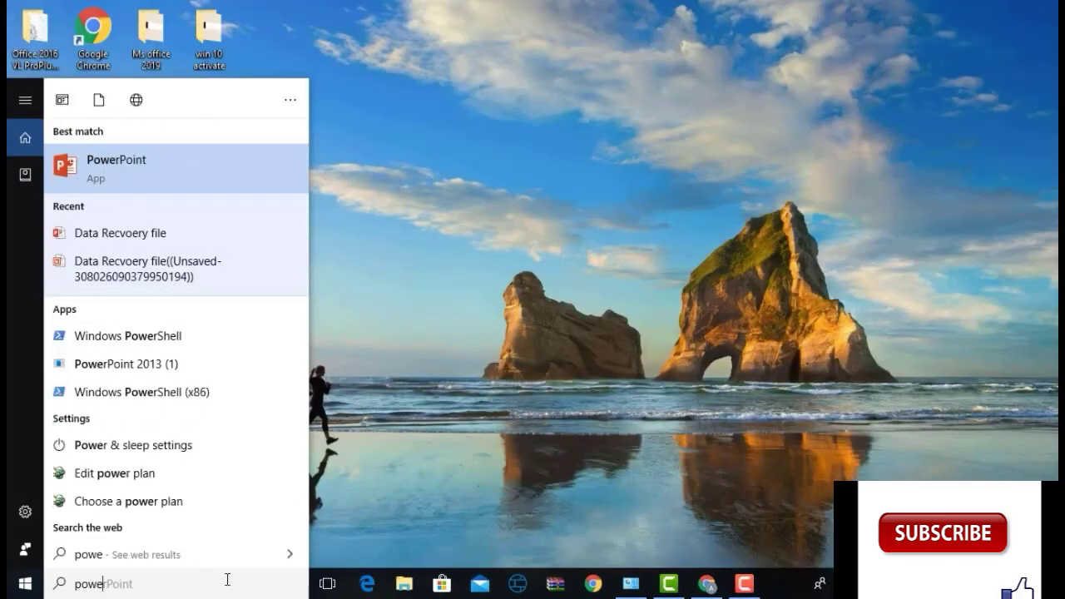
pyautogui.press('BackSpace')
pyautogui.press('BackSpace')
pyautogui.press('BackSpace')
pyautogui.press('BackSpace')
pyautogui.write('powe')
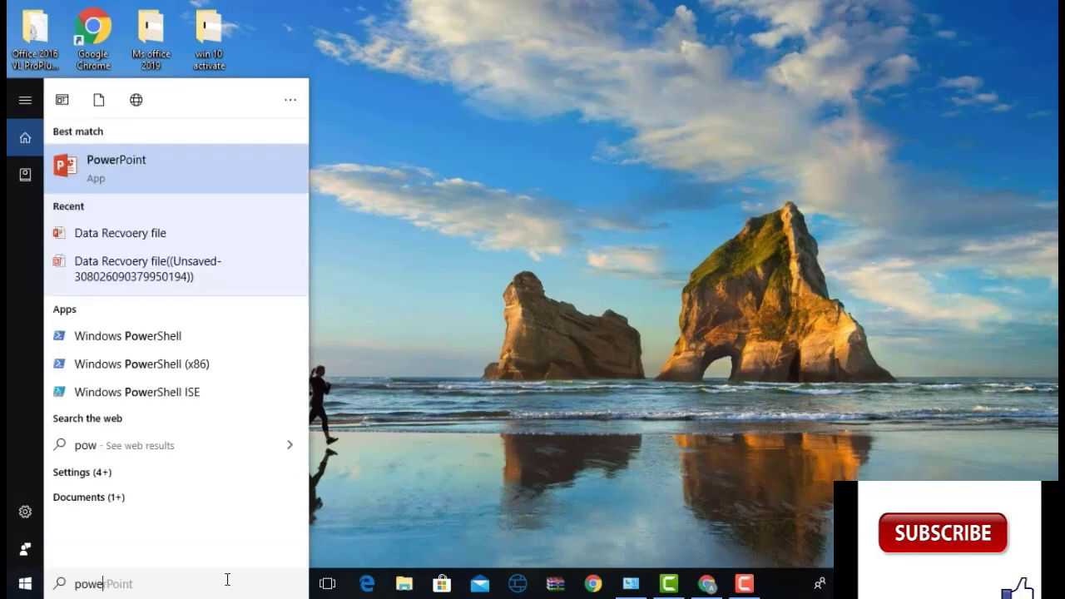
pyautogui.write('r')
pyautogui.click(115, 156)
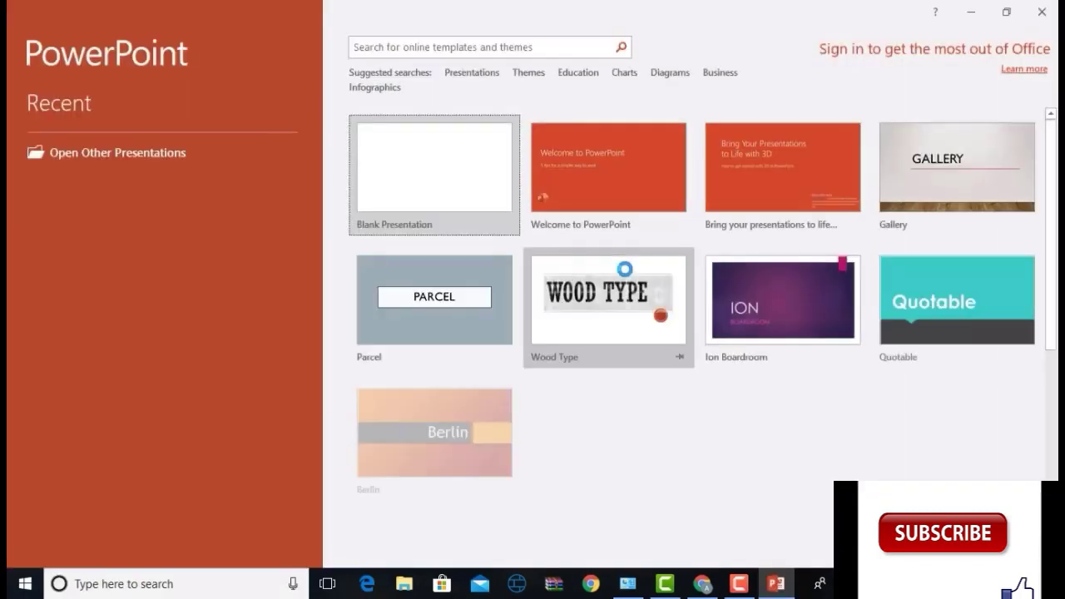
pyautogui.click(472, 187)
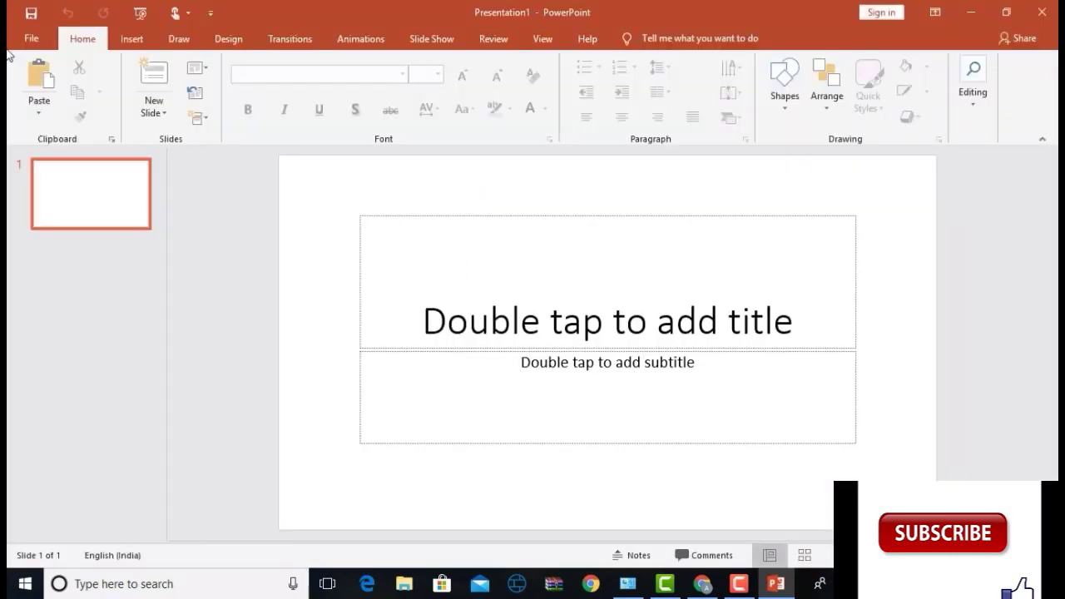
# Open 'Data Recvoery file' from UnsavedFiles through Recover Unsaved Presentations.
pyautogui.click(30, 39)
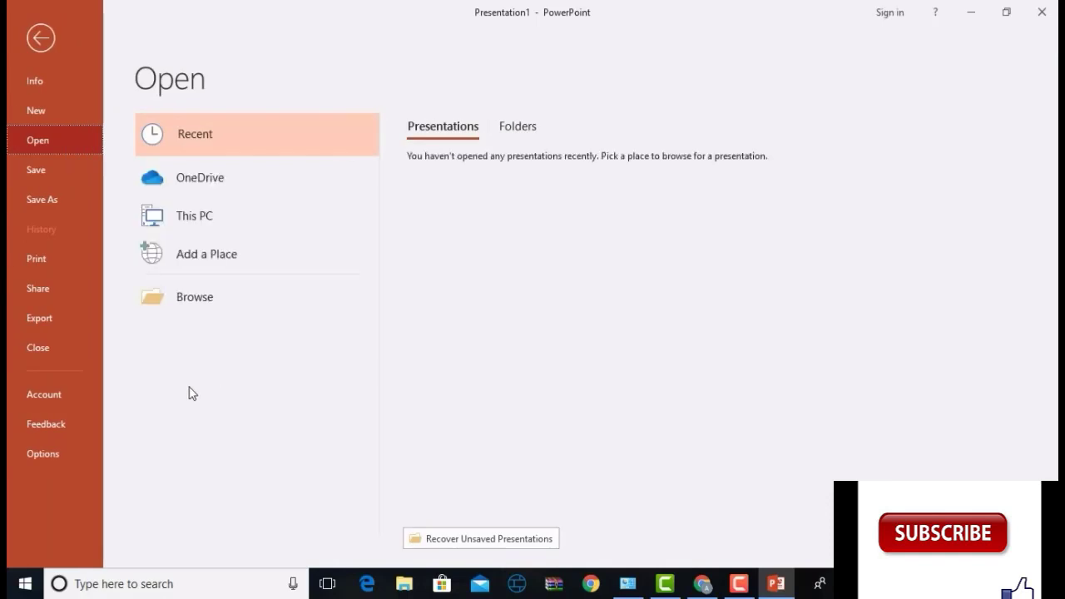
pyautogui.click(516, 539)
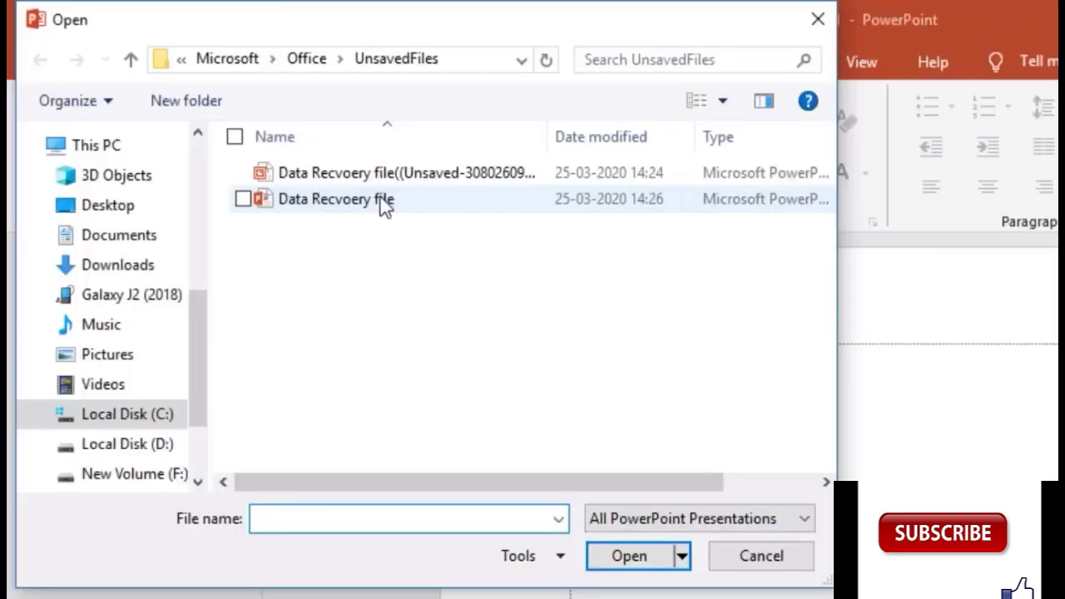
pyautogui.click(241, 125)
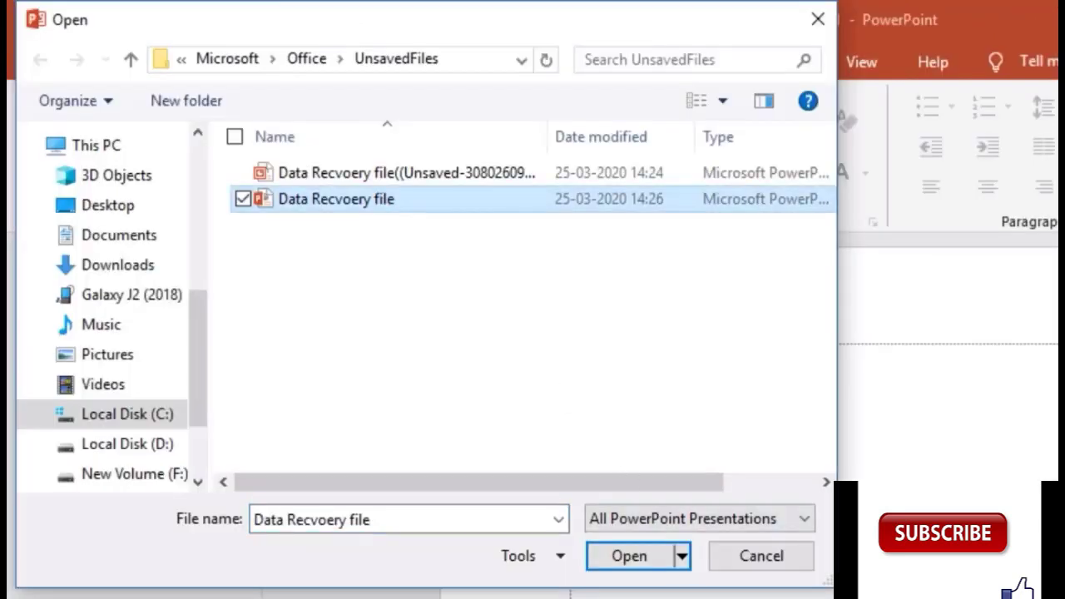
pyautogui.click(639, 567)
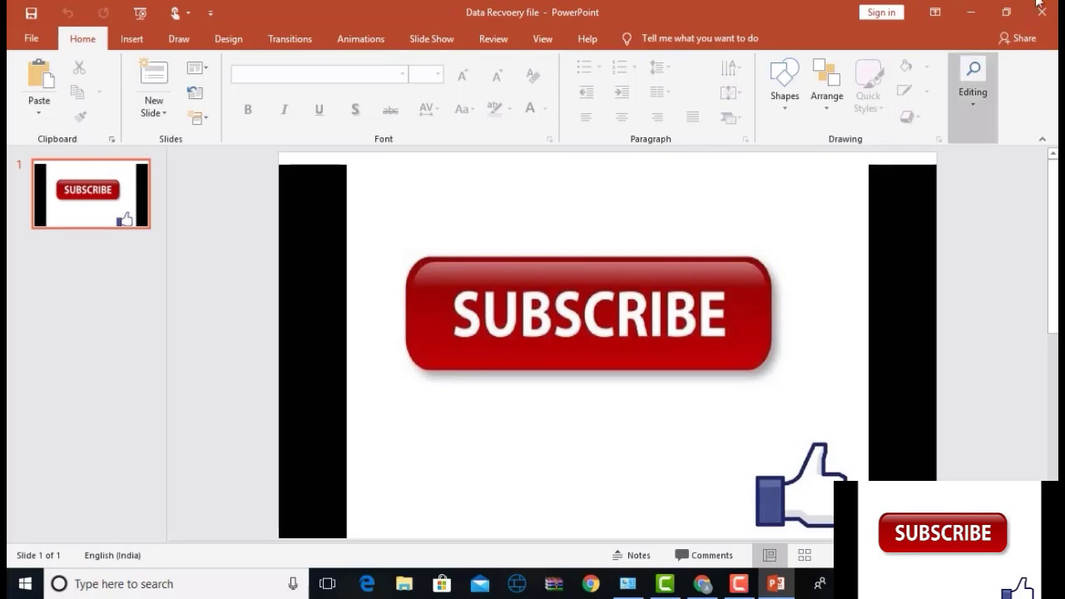
# Close the PowerPoint window to return to the Windows desktop.
pyautogui.click(1043, 8)
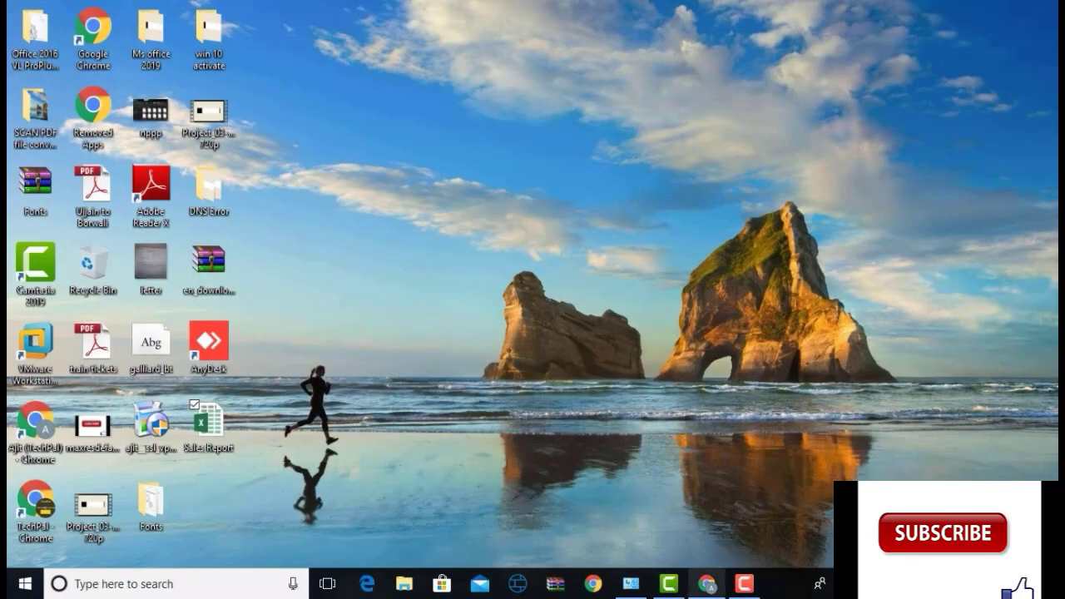